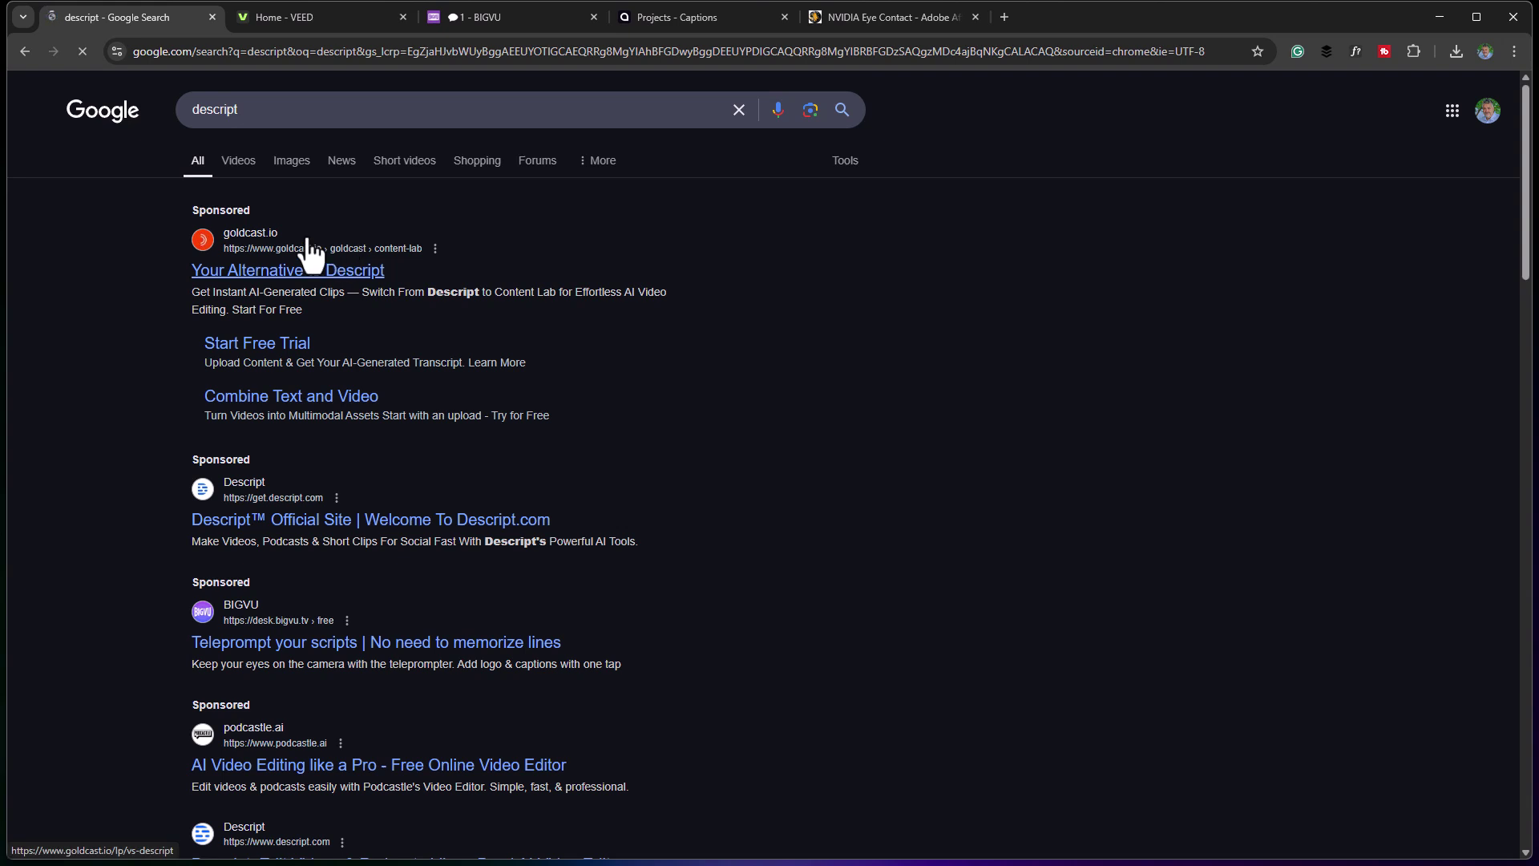
- Open Descript's official site from the search results and create a new video project
{"action": "left_click", "coordinate": [238, 536]}
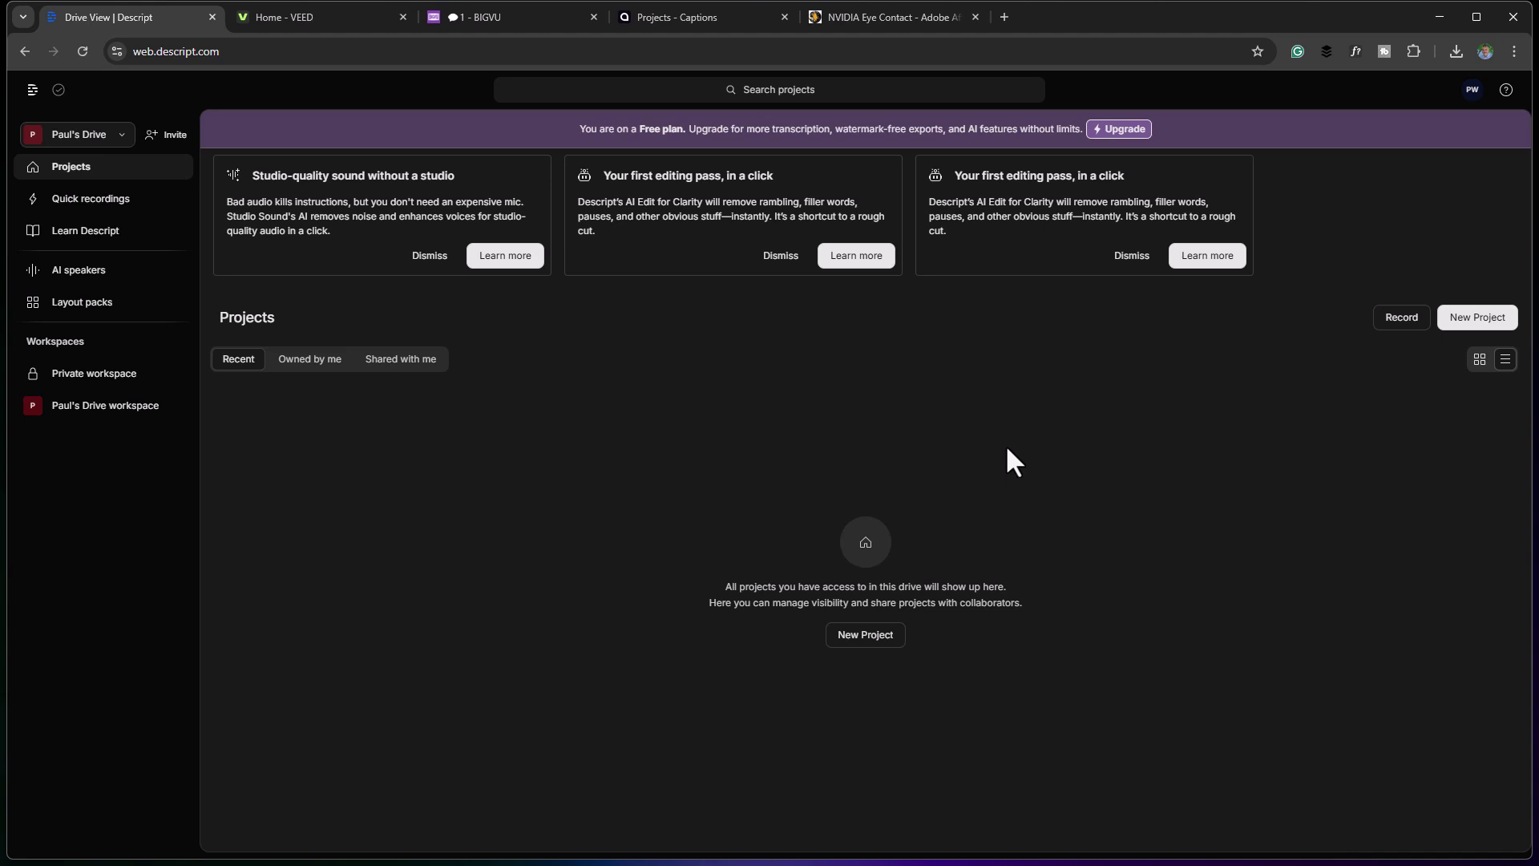
{"action": "left_click", "coordinate": [865, 635]}
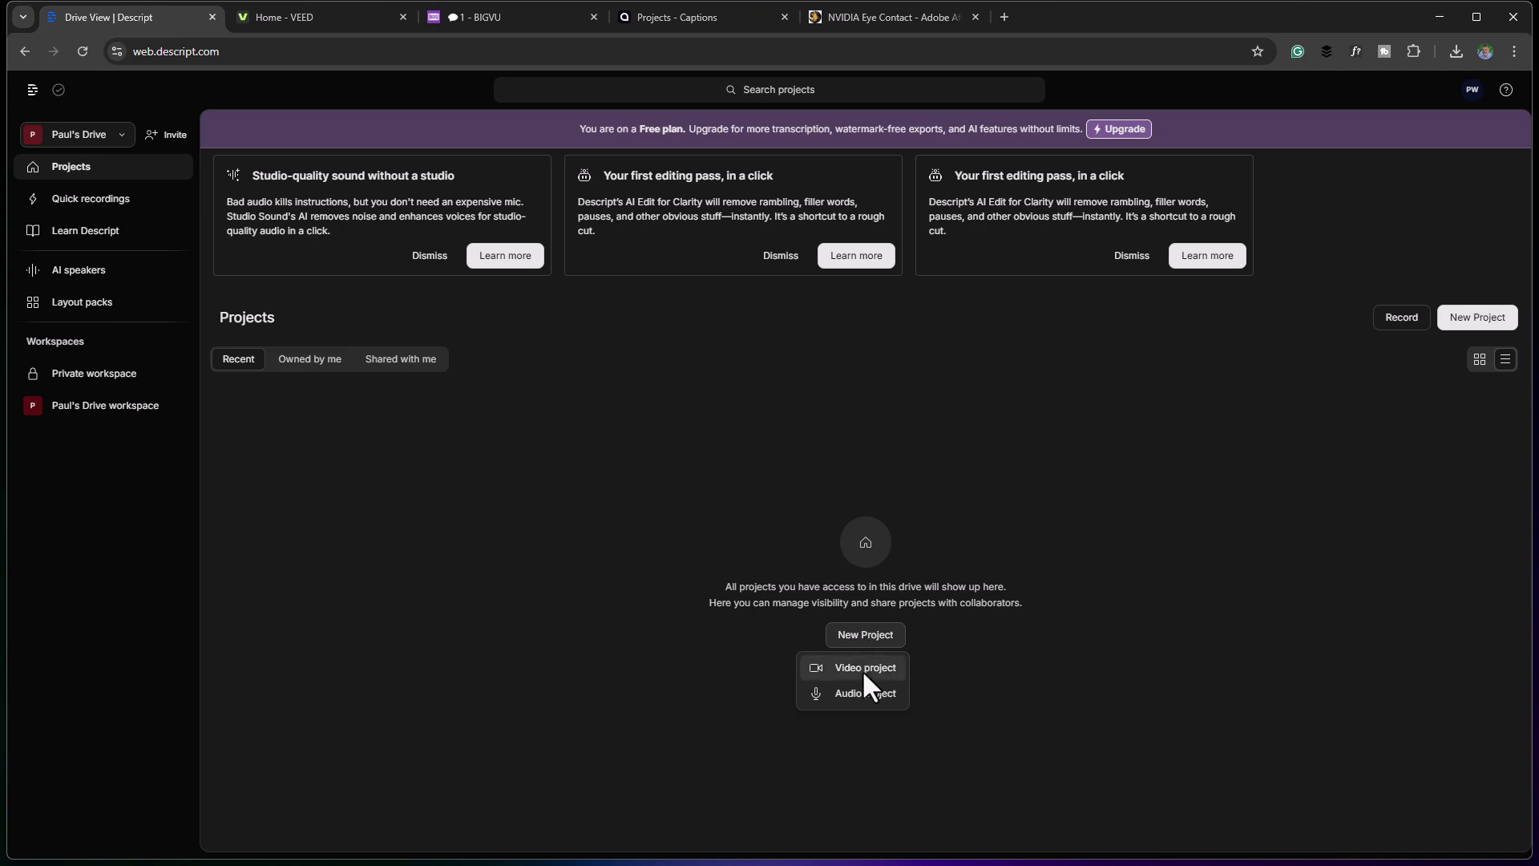
{"action": "left_click", "coordinate": [865, 670]}
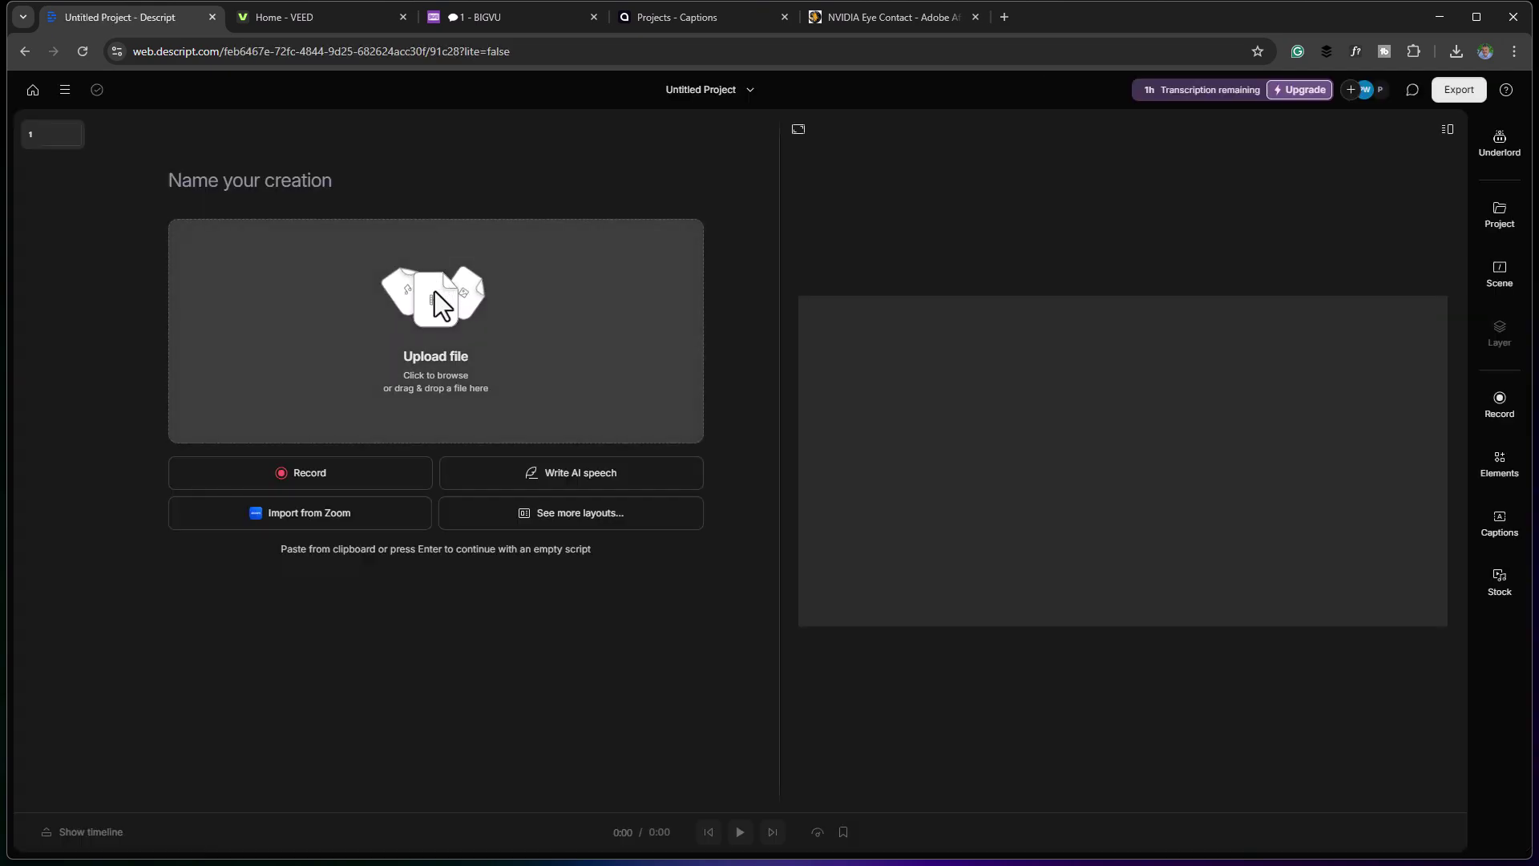
- Upload Source Video For Eye Contact Comparison.mp4 to the project and accept the automatic transcription settings
{"action": "left_click", "coordinate": [435, 291]}
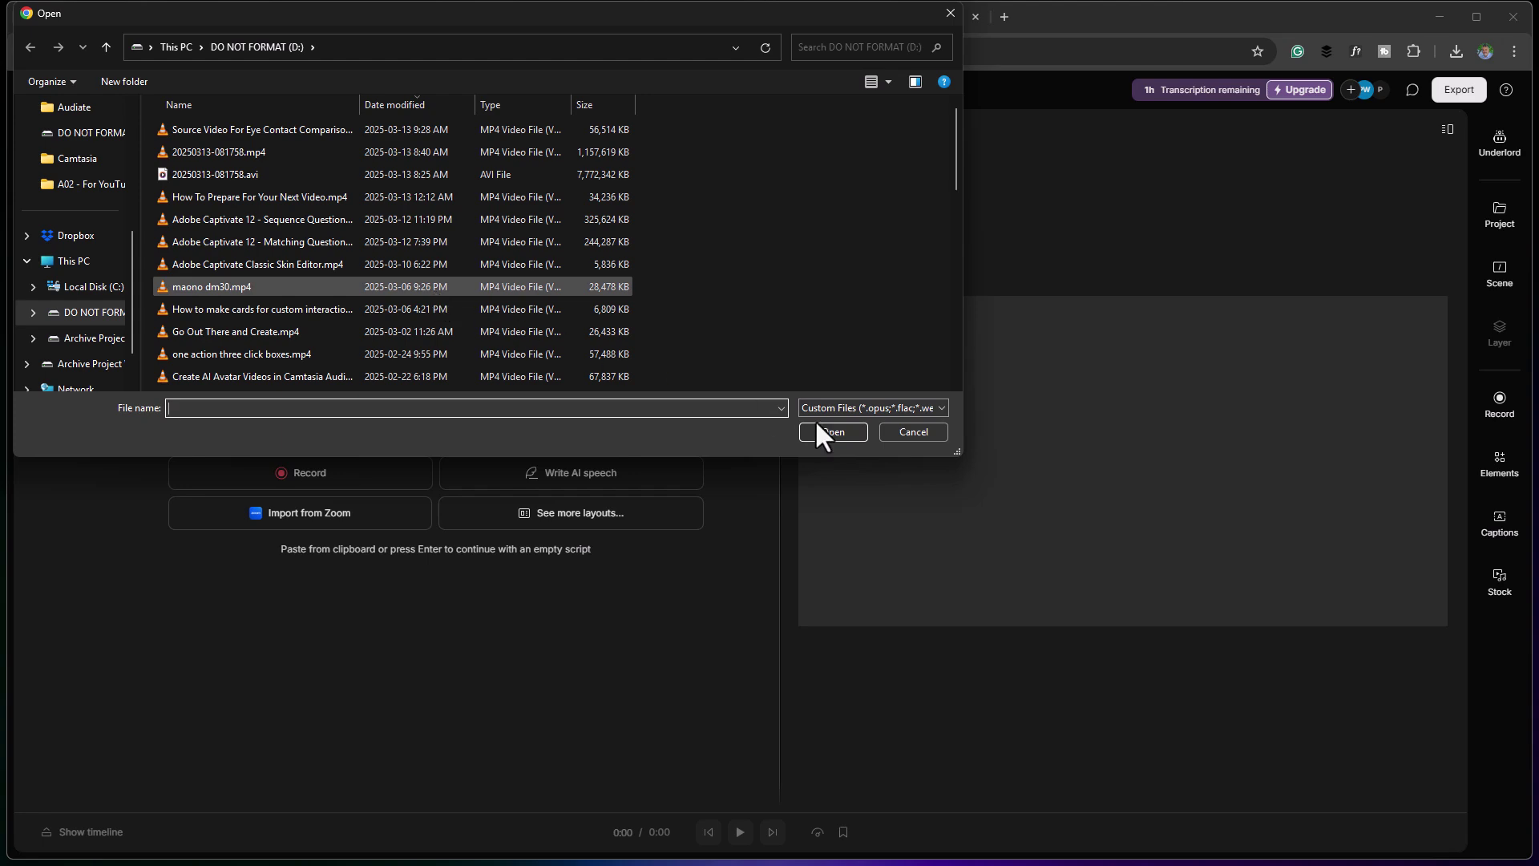
{"action": "left_click", "coordinate": [833, 432]}
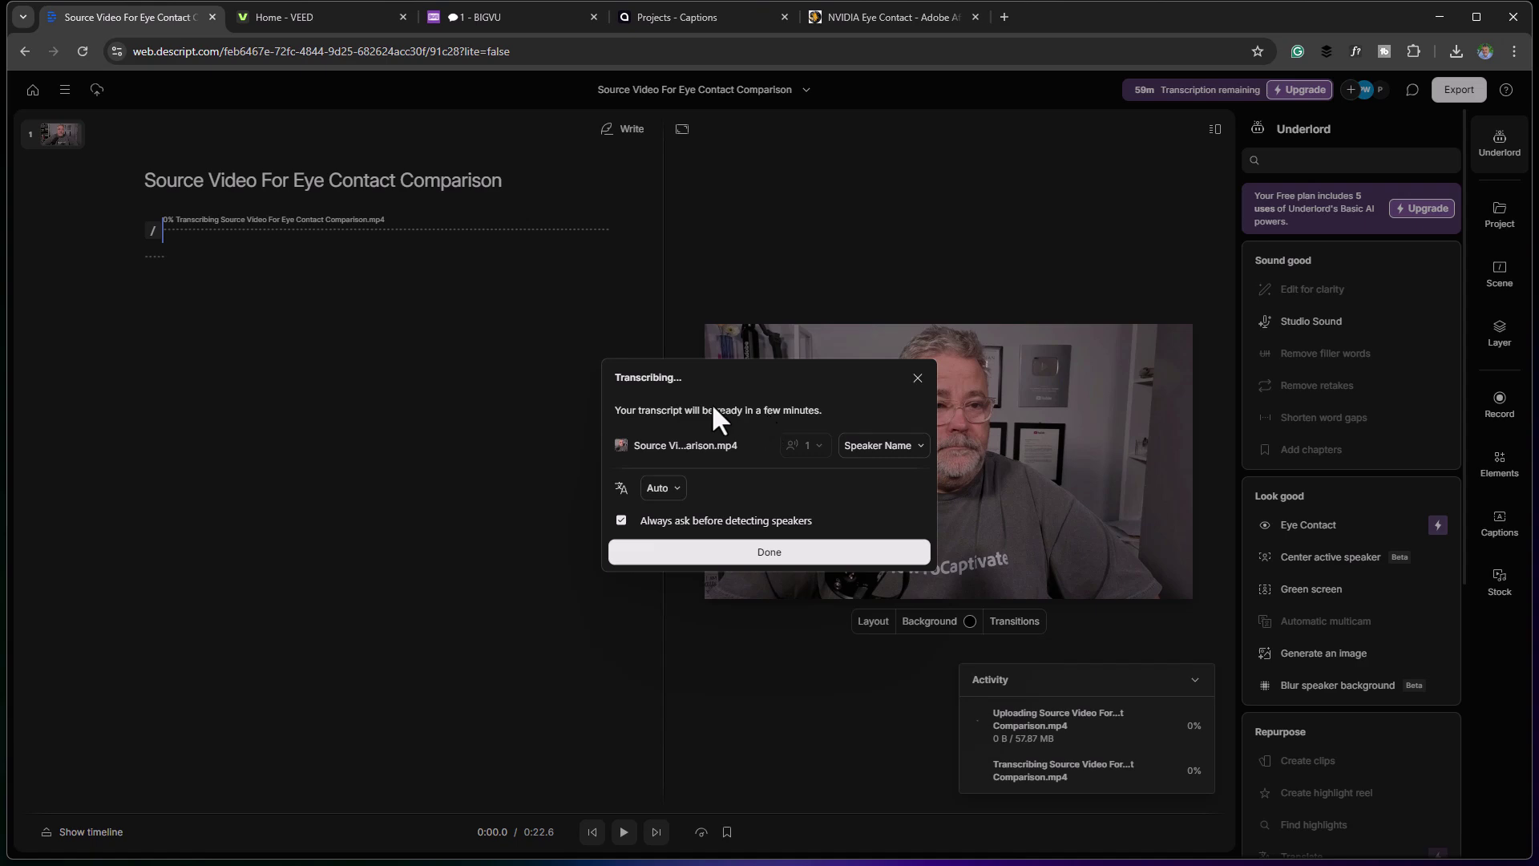
{"action": "left_click", "coordinate": [772, 551]}
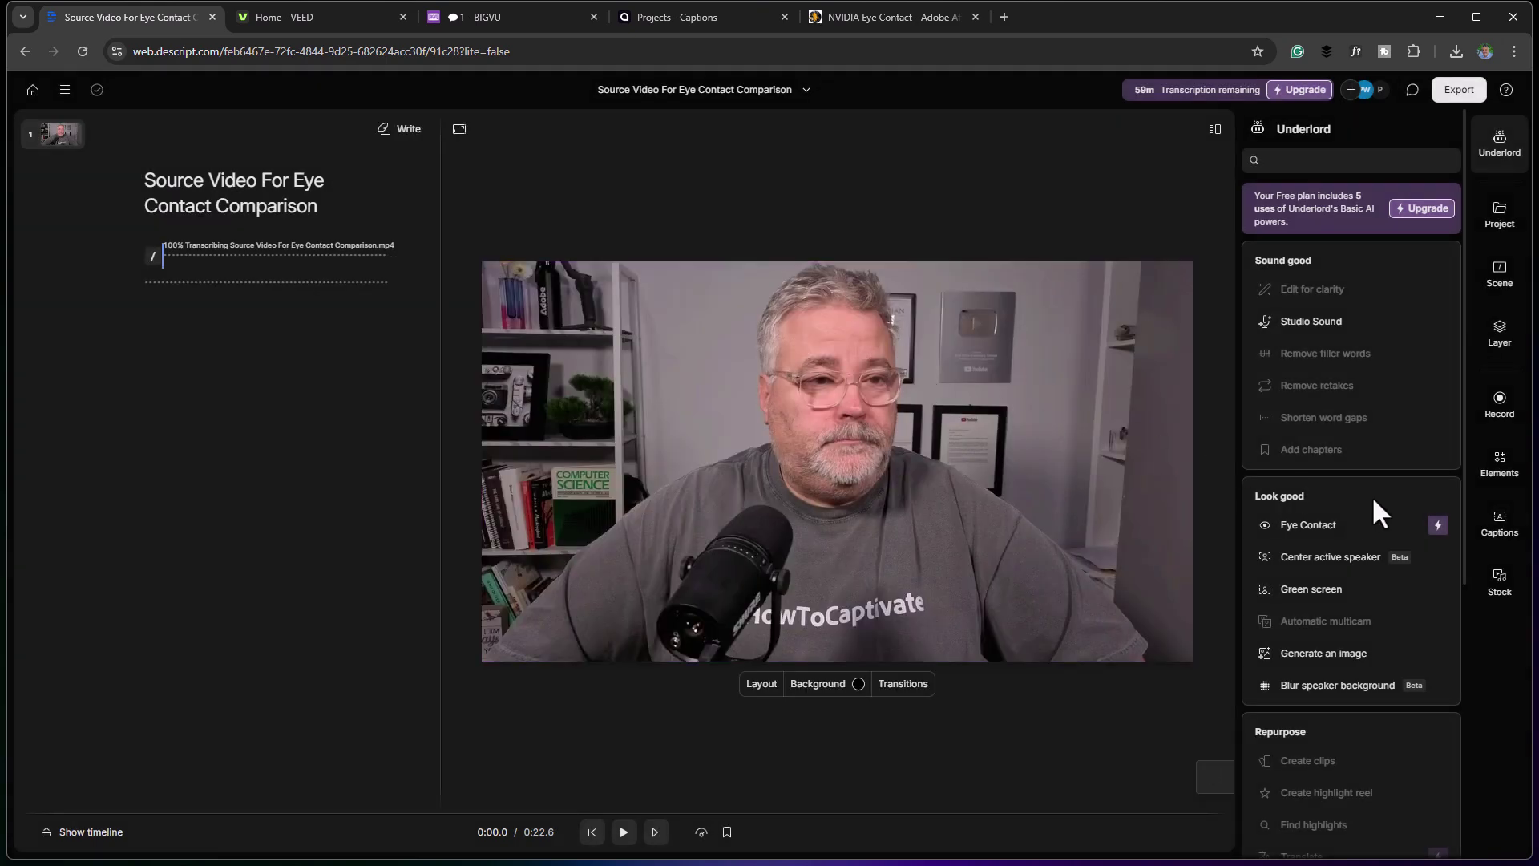
- Try to apply the Eye Contact effect to the video and dismiss the upgrade offer
{"action": "left_click", "coordinate": [1320, 524]}
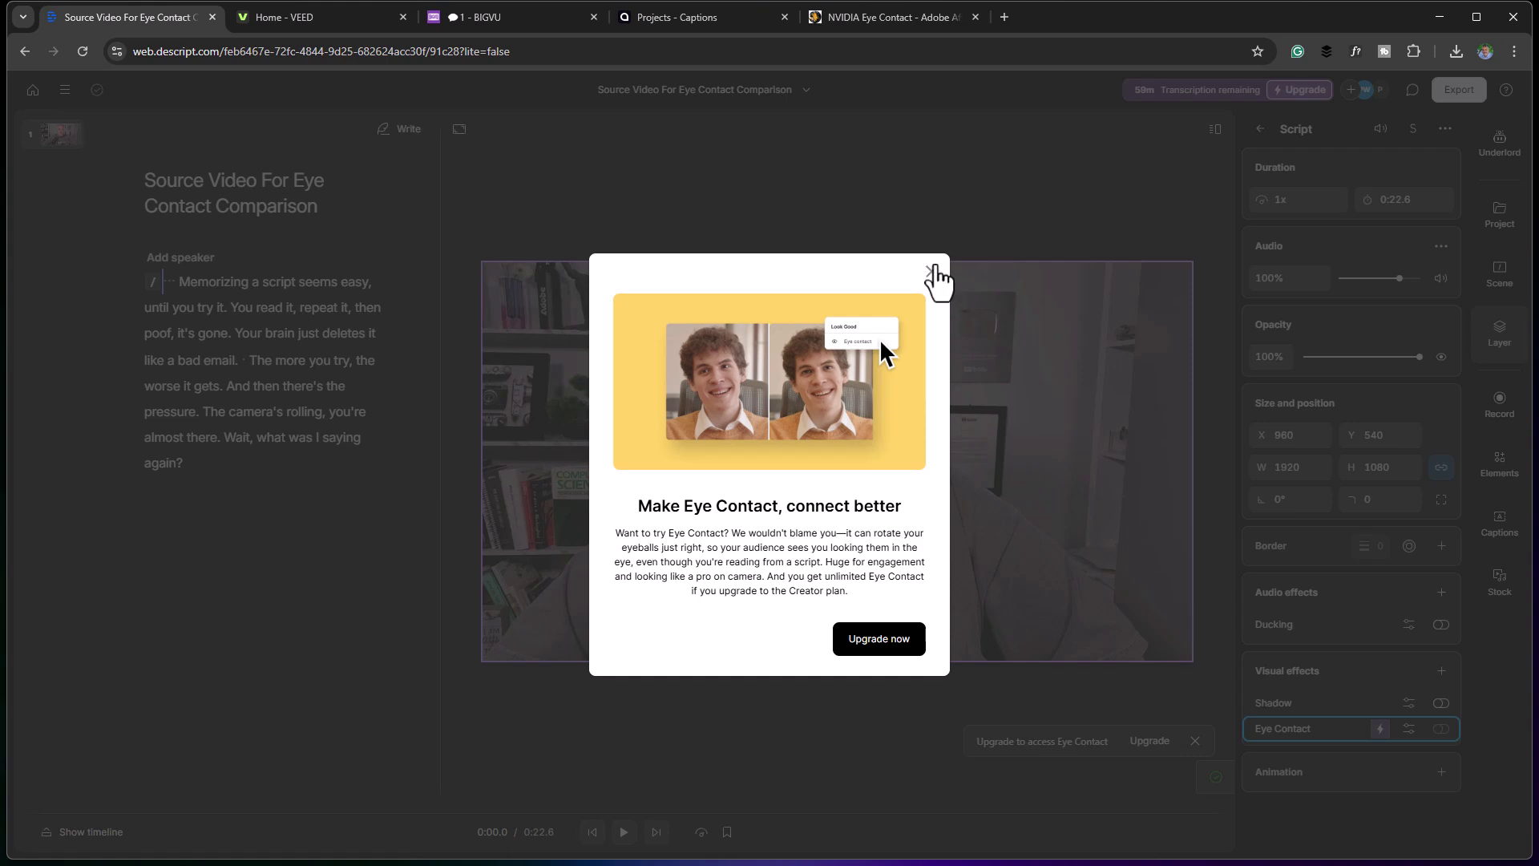
{"action": "left_click", "coordinate": [931, 271]}
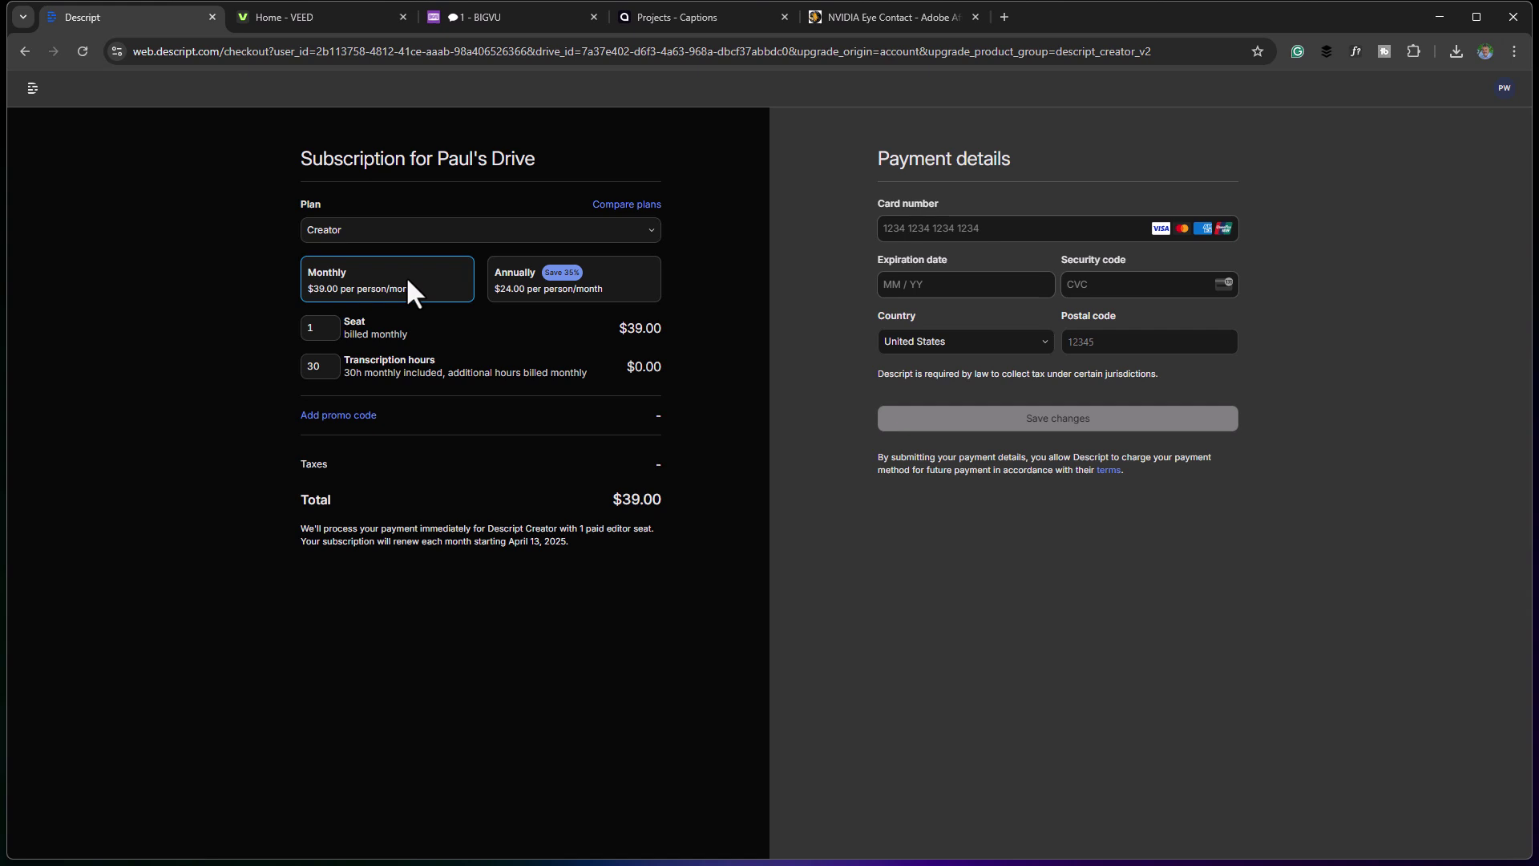
- Fill in the card number from a saved card, subscribe to the monthly Creator plan and continue to the projects
{"action": "left_click", "coordinate": [978, 233]}
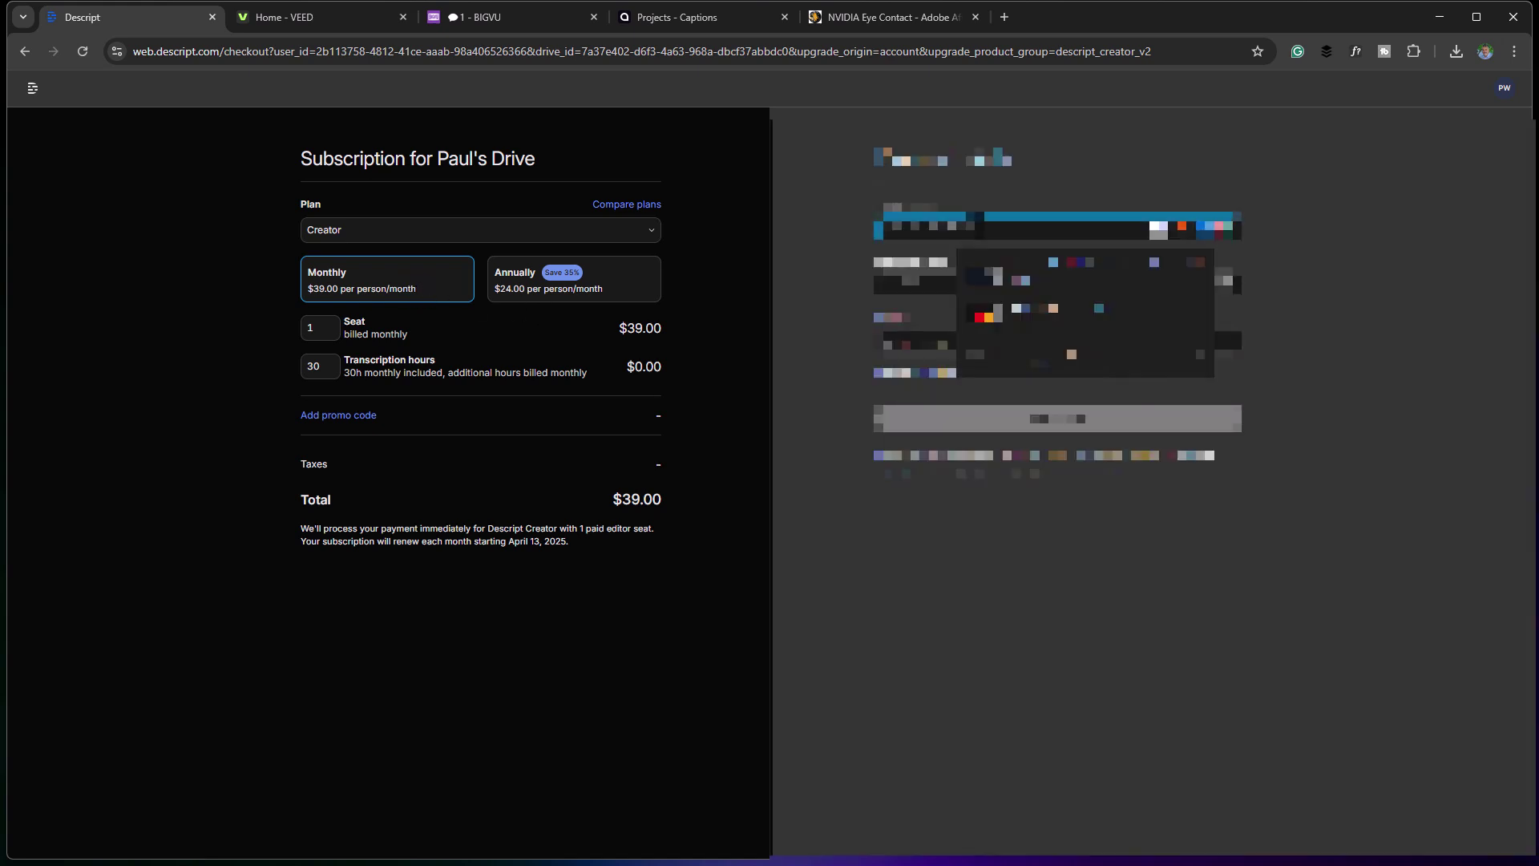
{"action": "left_click", "coordinate": [1044, 313]}
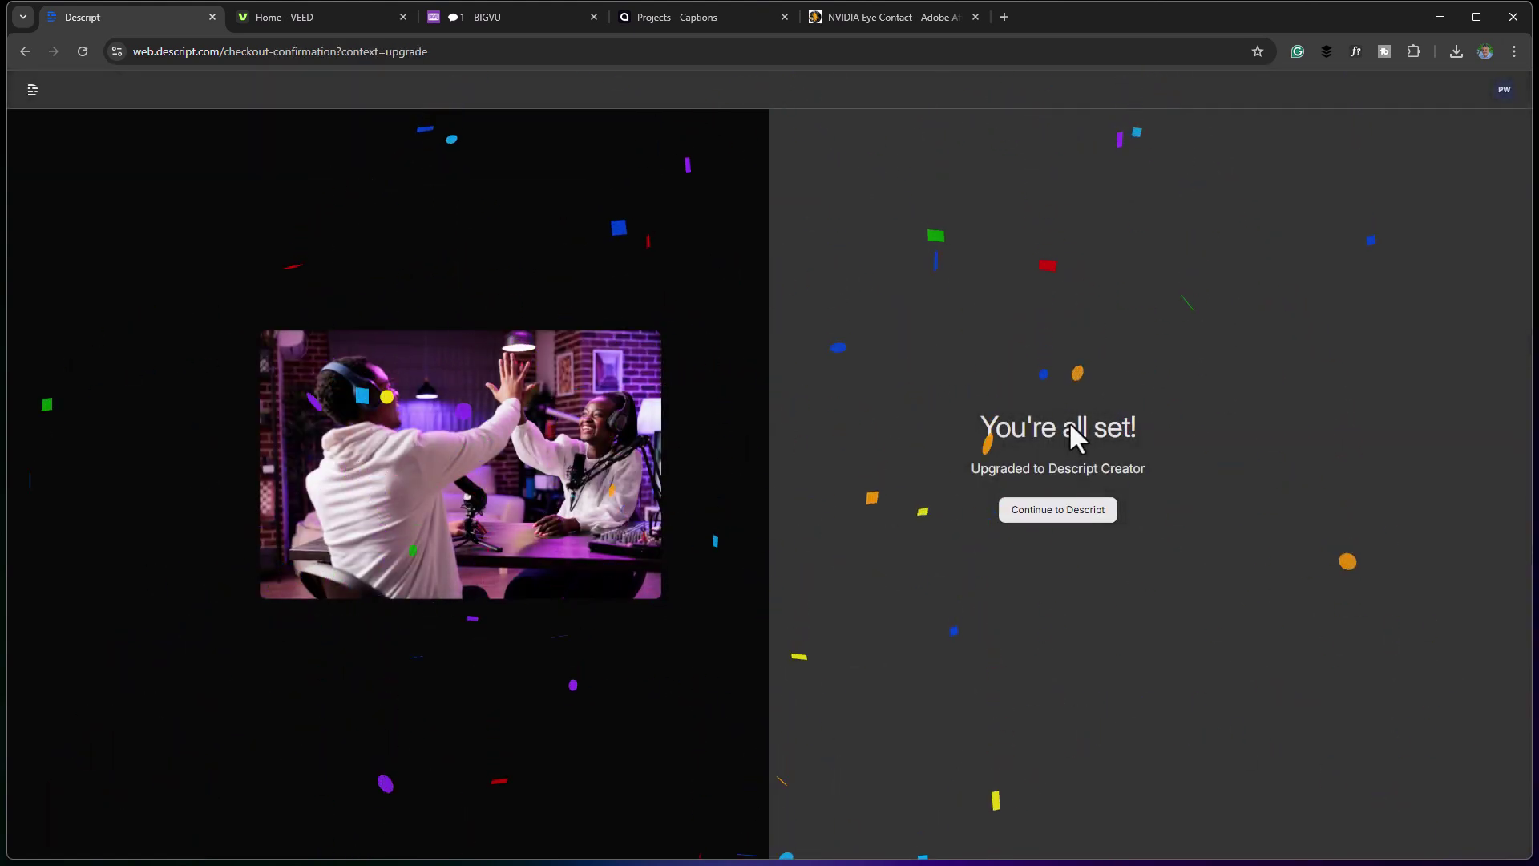
{"action": "left_click", "coordinate": [1055, 516]}
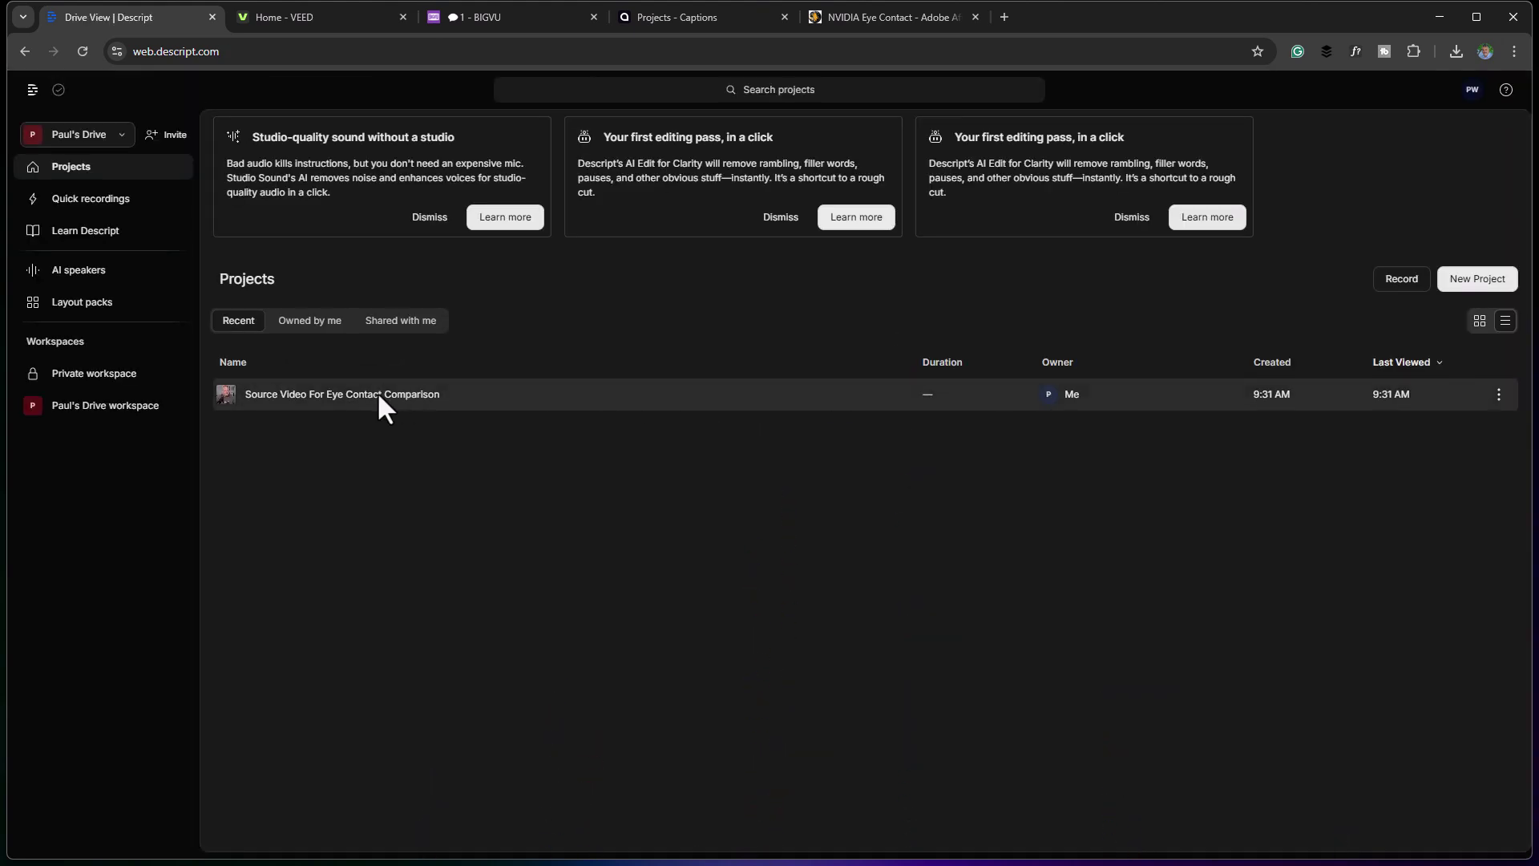
- Reopen the Source Video For Eye Contact Comparison project and apply Underlord's Eye Contact effect to the video
{"action": "left_click", "coordinate": [379, 395]}
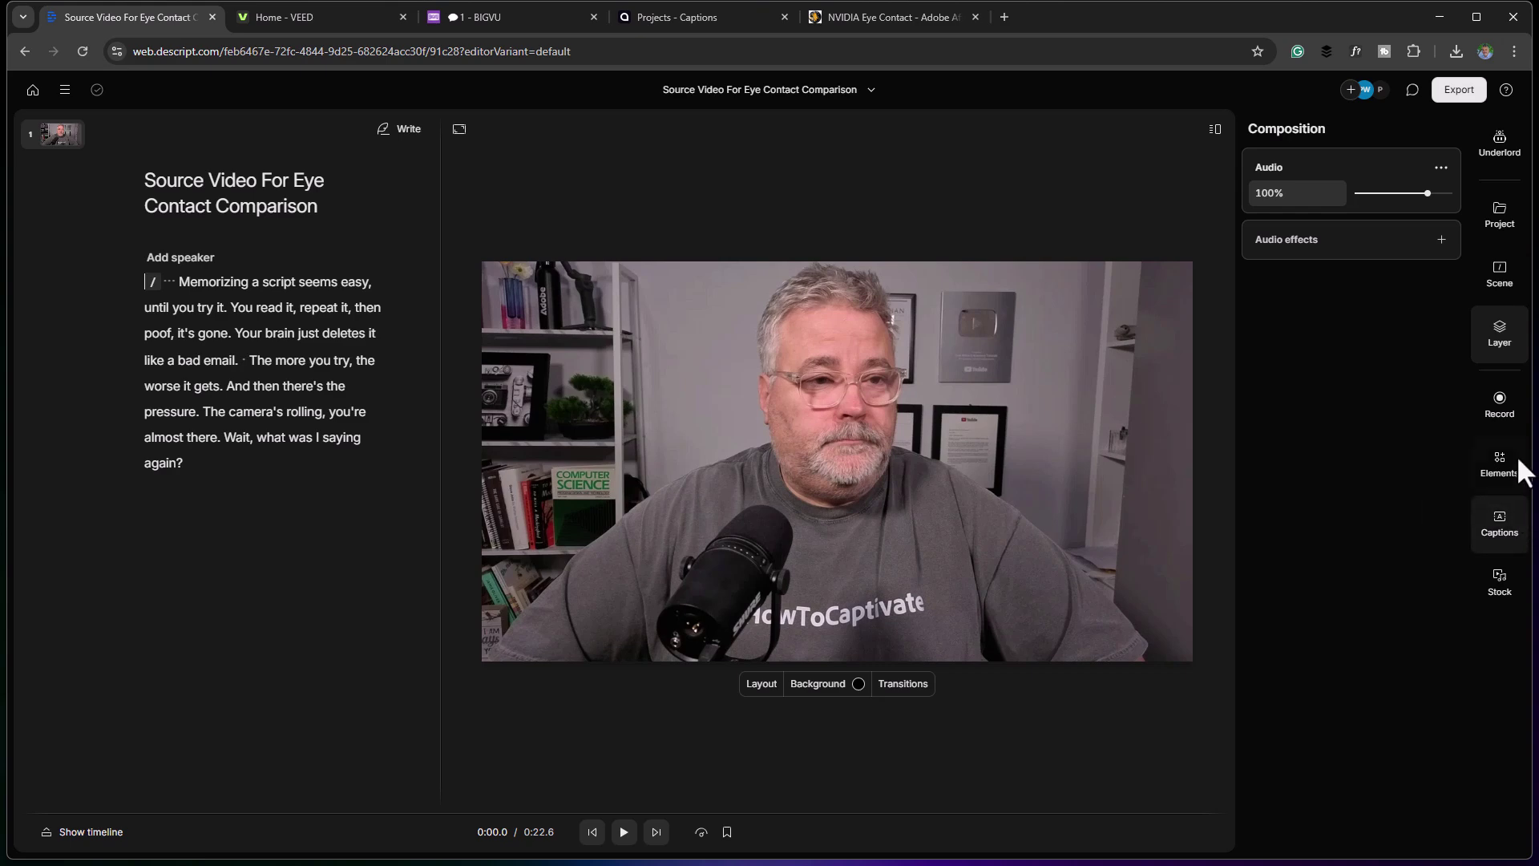
{"action": "key", "text": "ctrl+]"}
{"action": "left_click", "coordinate": [1499, 145]}
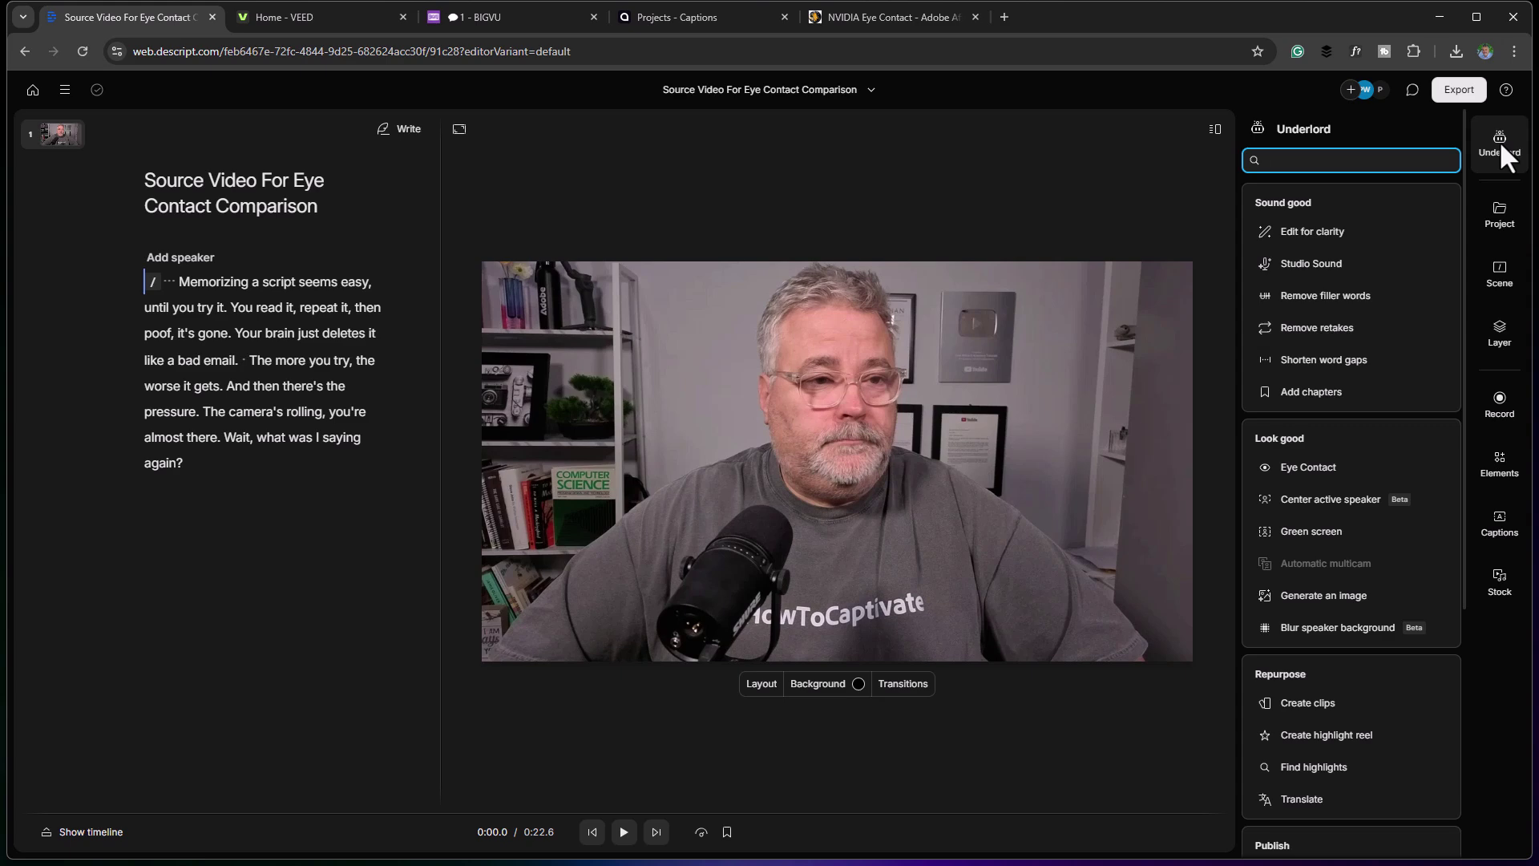
{"action": "left_click", "coordinate": [1301, 463]}
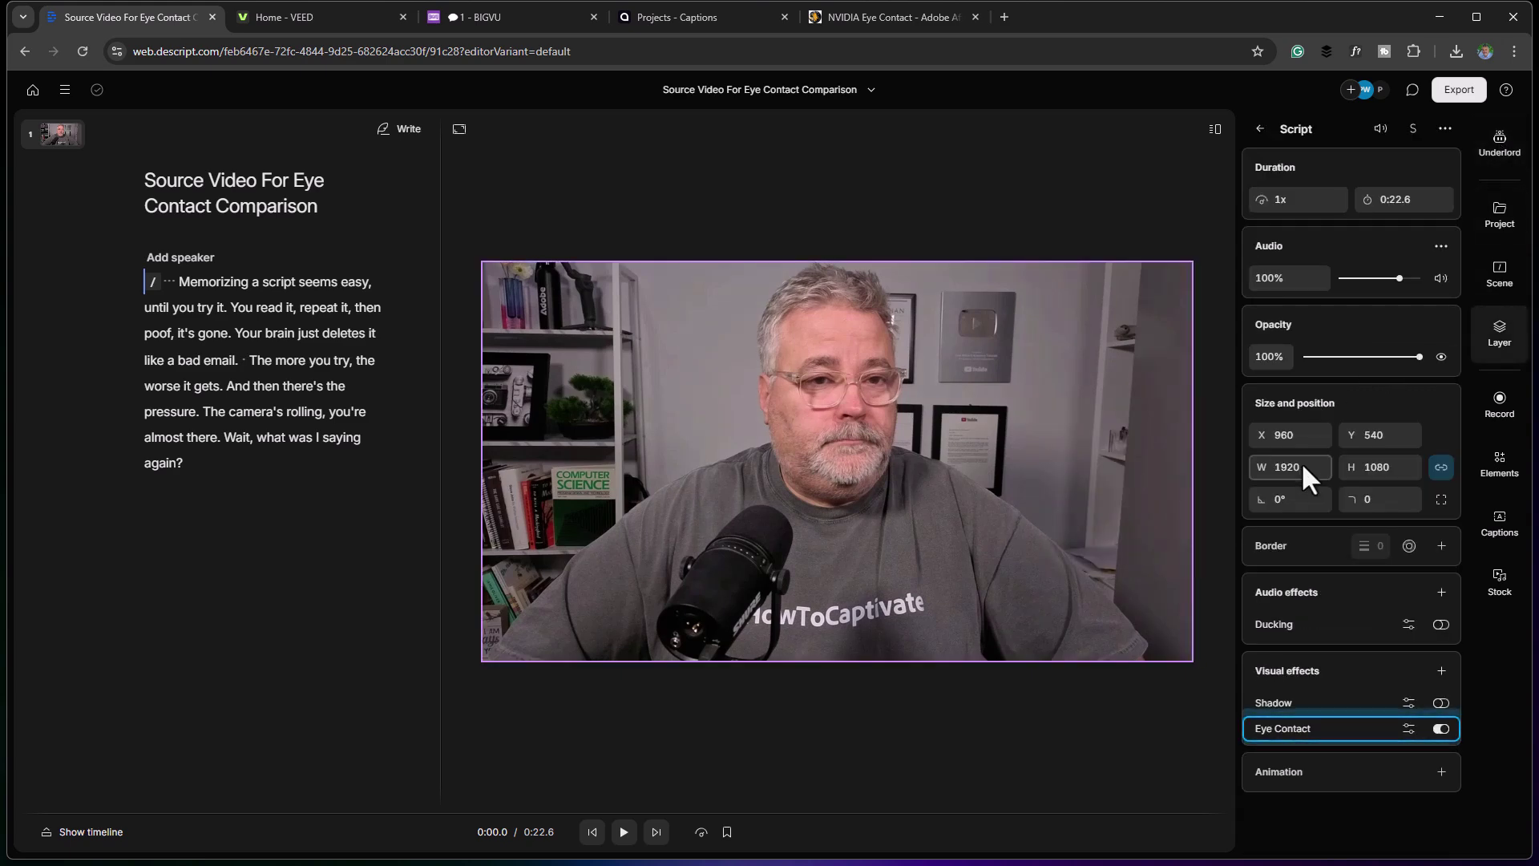
- Play the video with the Eye Contact effect through and open its export options
{"action": "left_click", "coordinate": [624, 832]}
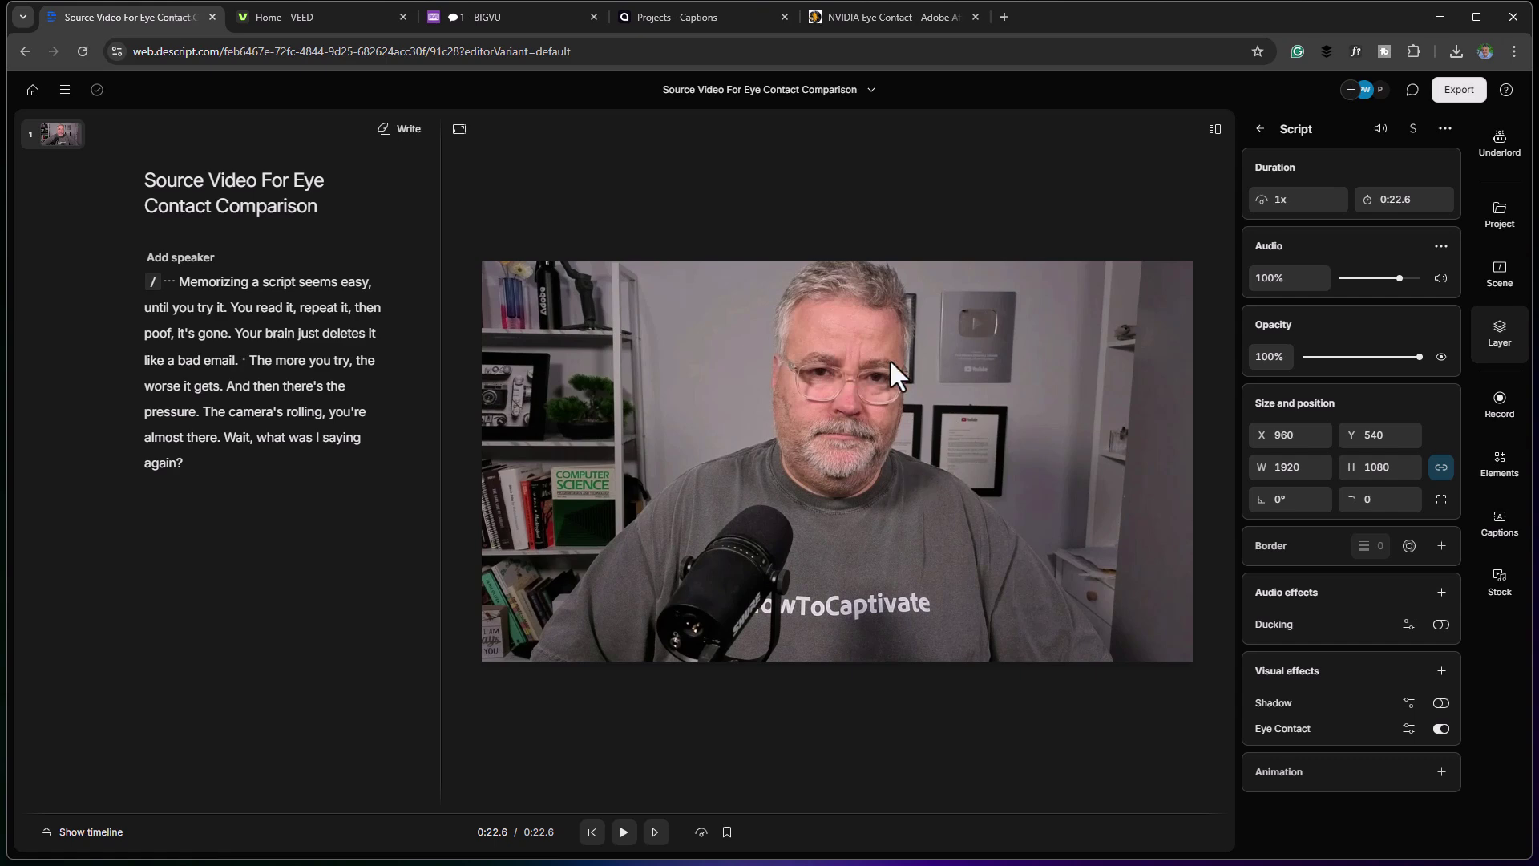
{"action": "left_click", "coordinate": [1452, 88]}
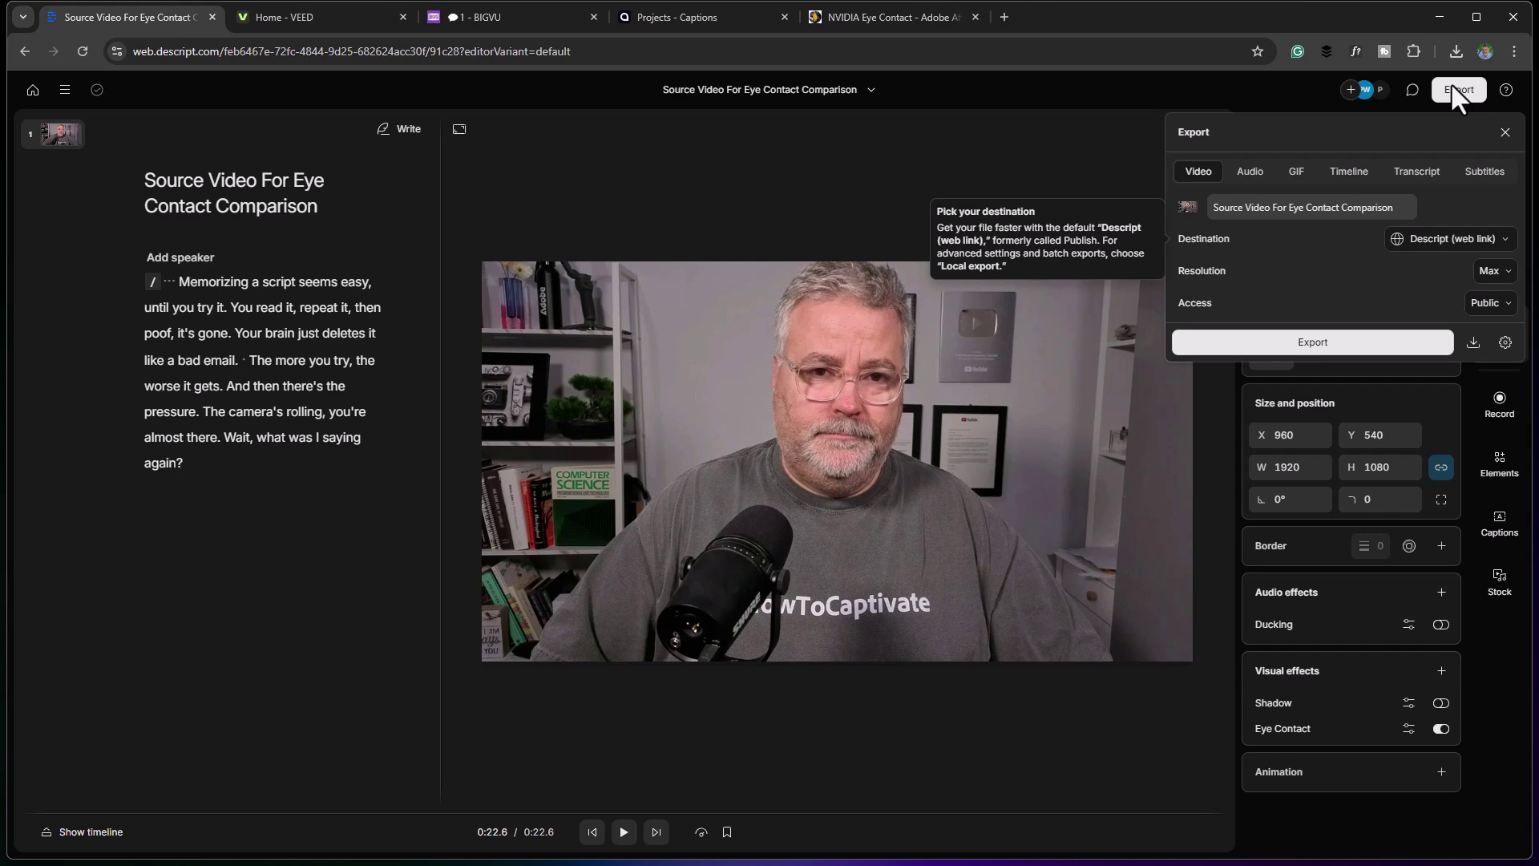
- Switch to VEED, create a new project and upload Source Video For Eye Contact Comparison.mp4
{"action": "left_click", "coordinate": [303, 17]}
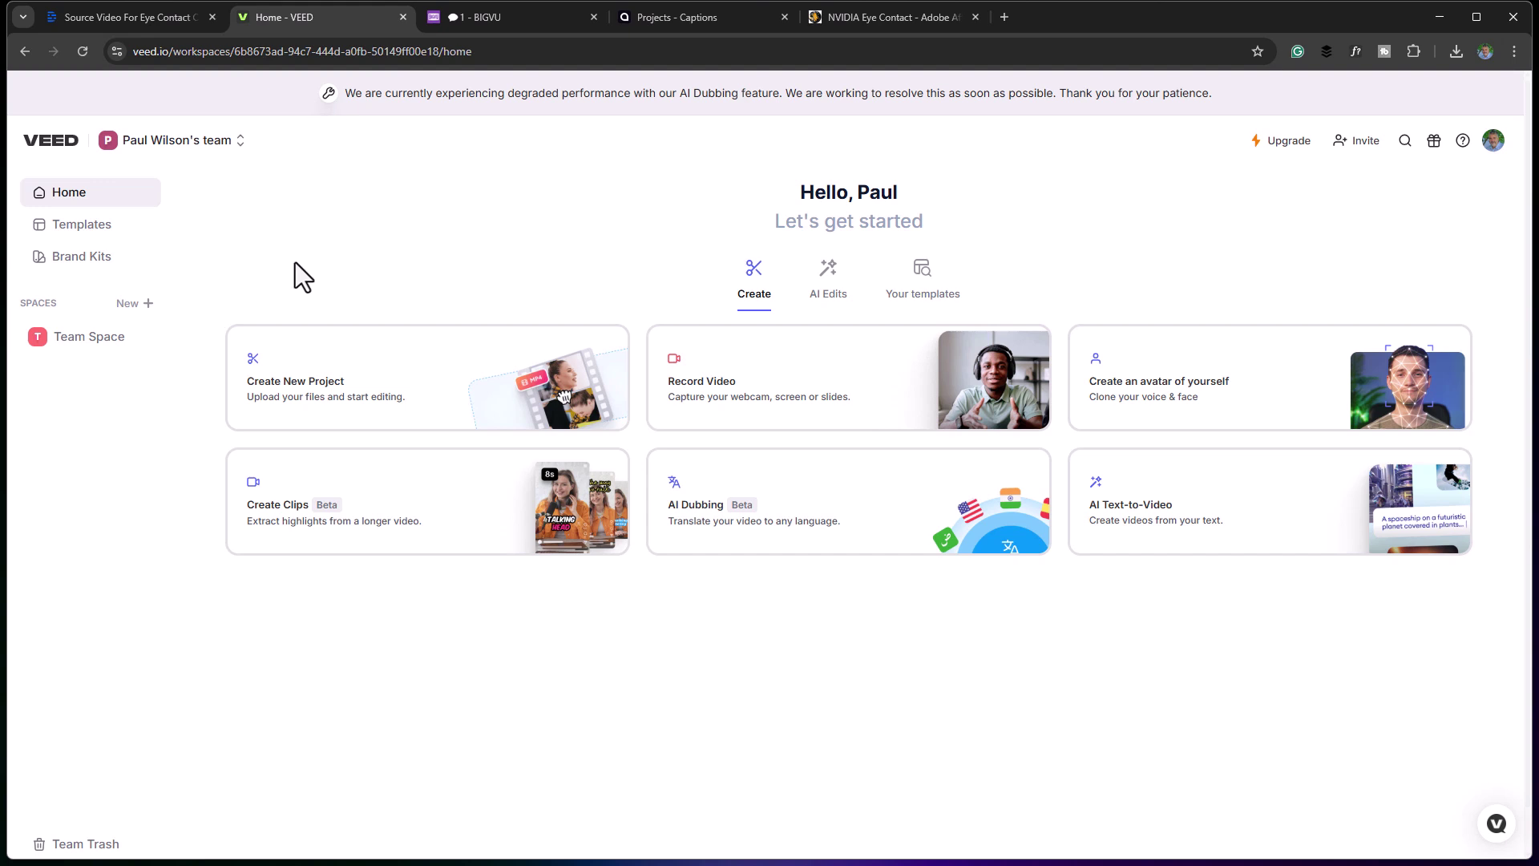
{"action": "left_click", "coordinate": [298, 398]}
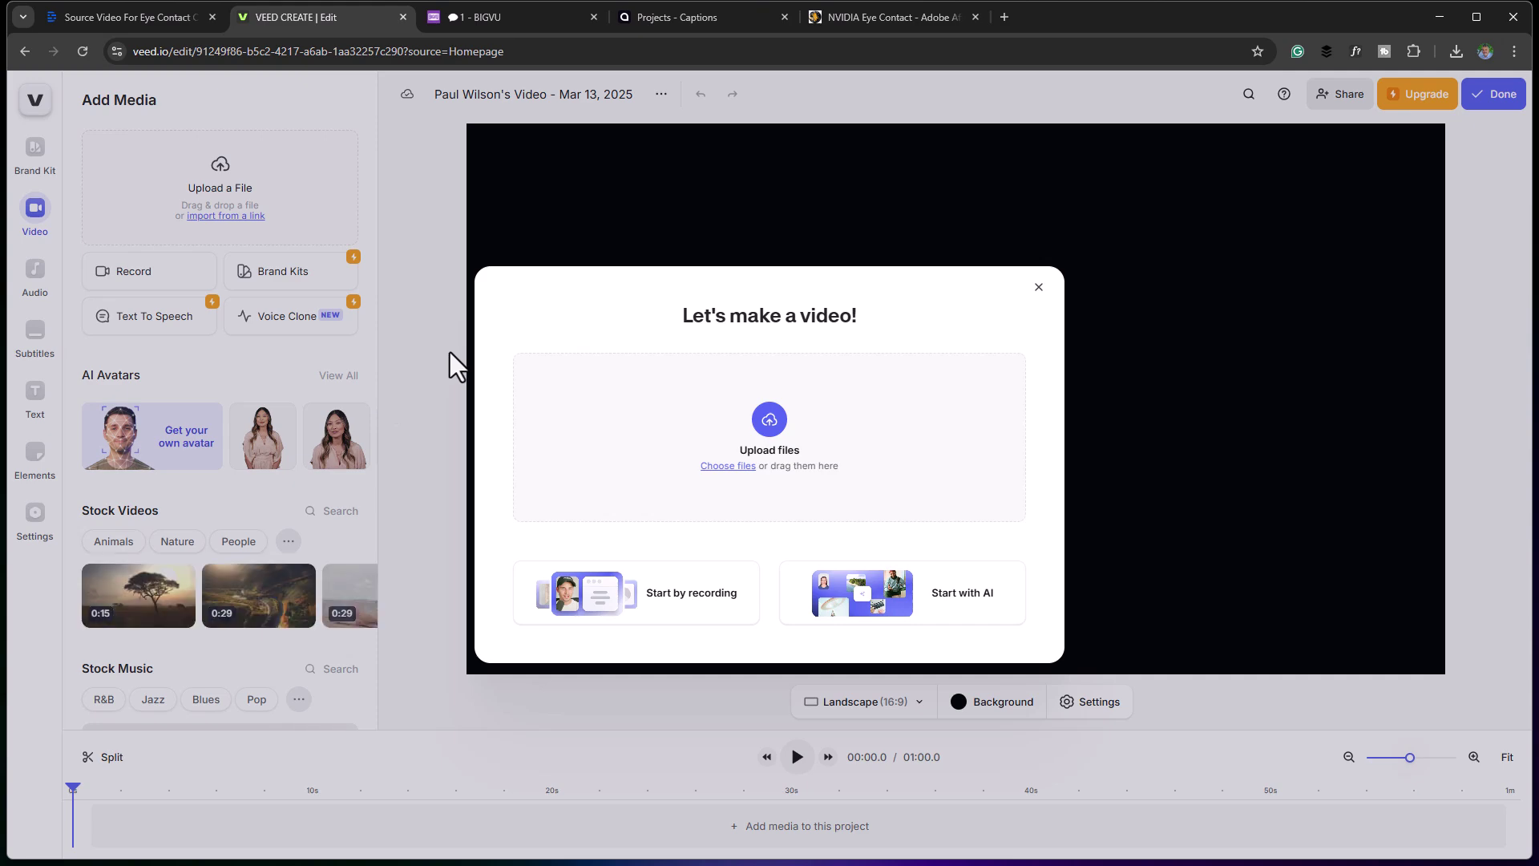
{"action": "left_click", "coordinate": [791, 461]}
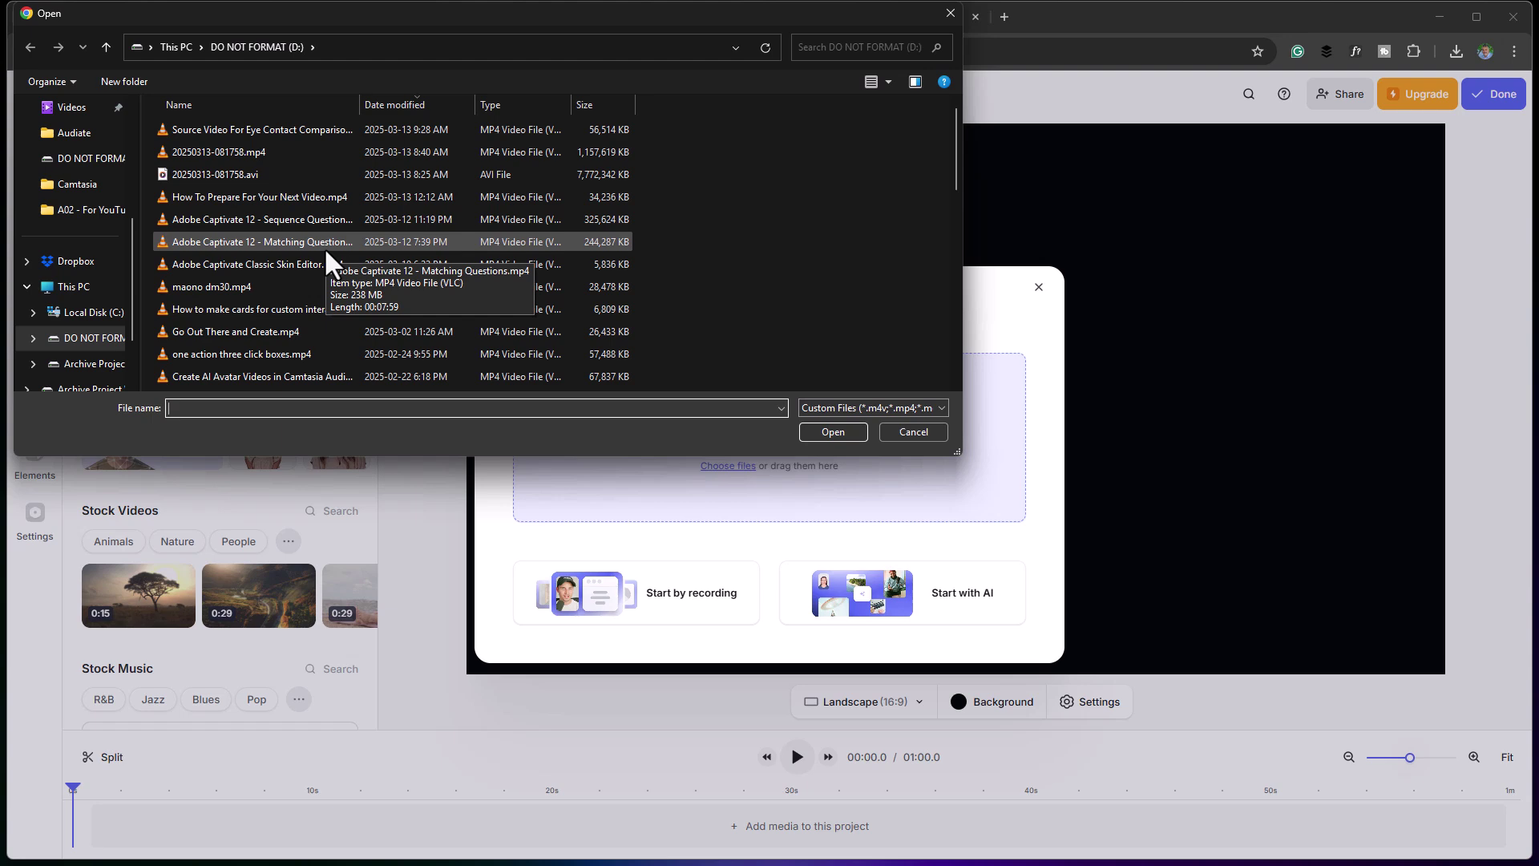
{"action": "left_click", "coordinate": [274, 128]}
{"action": "left_click", "coordinate": [833, 431]}
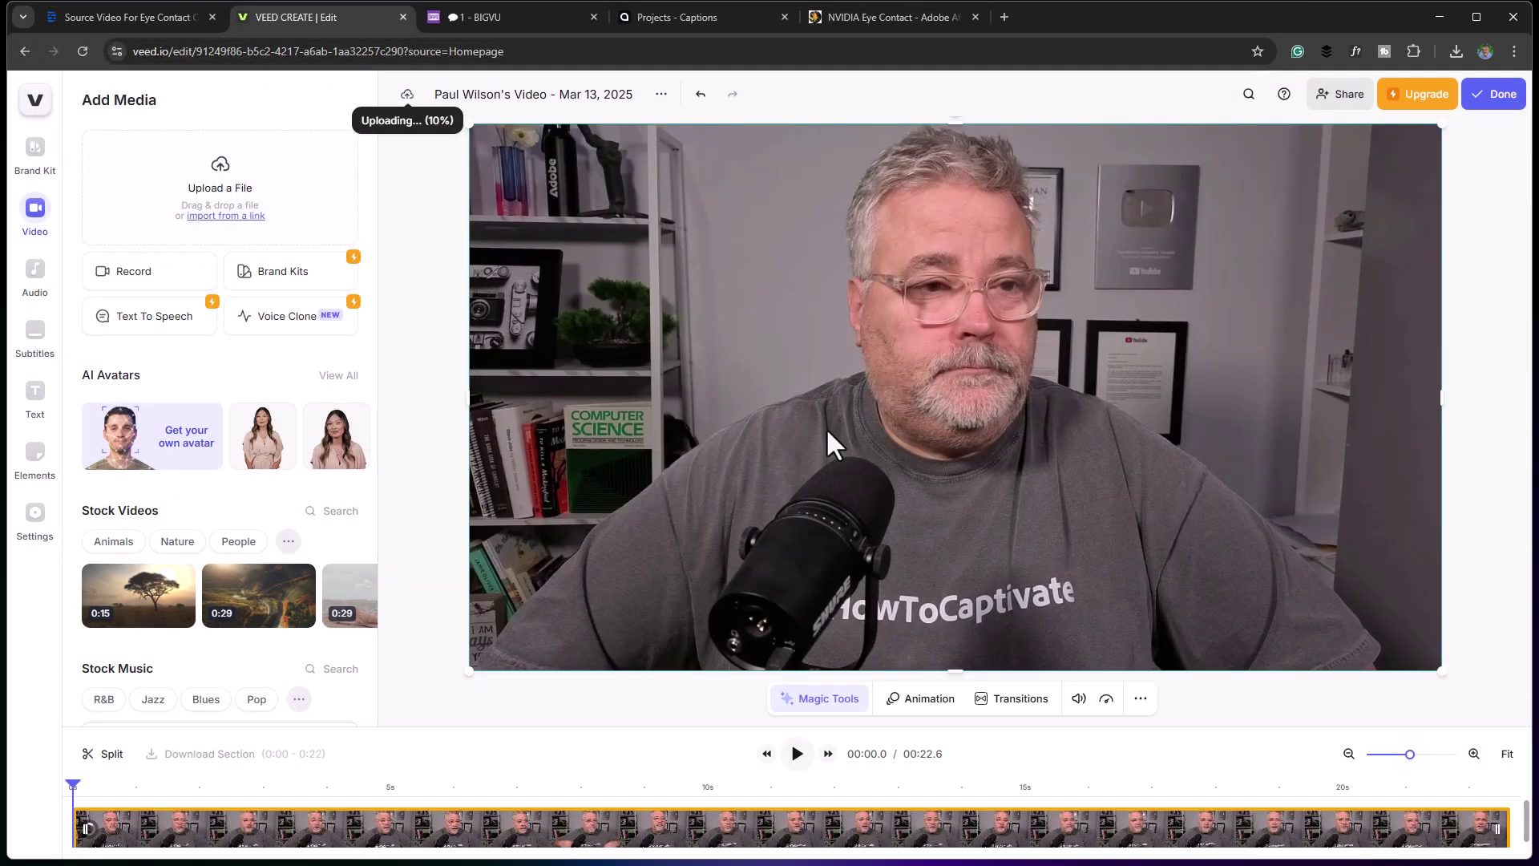
- Apply the Eye Contact magic tool to the uploaded clip
{"action": "left_click", "coordinate": [824, 709]}
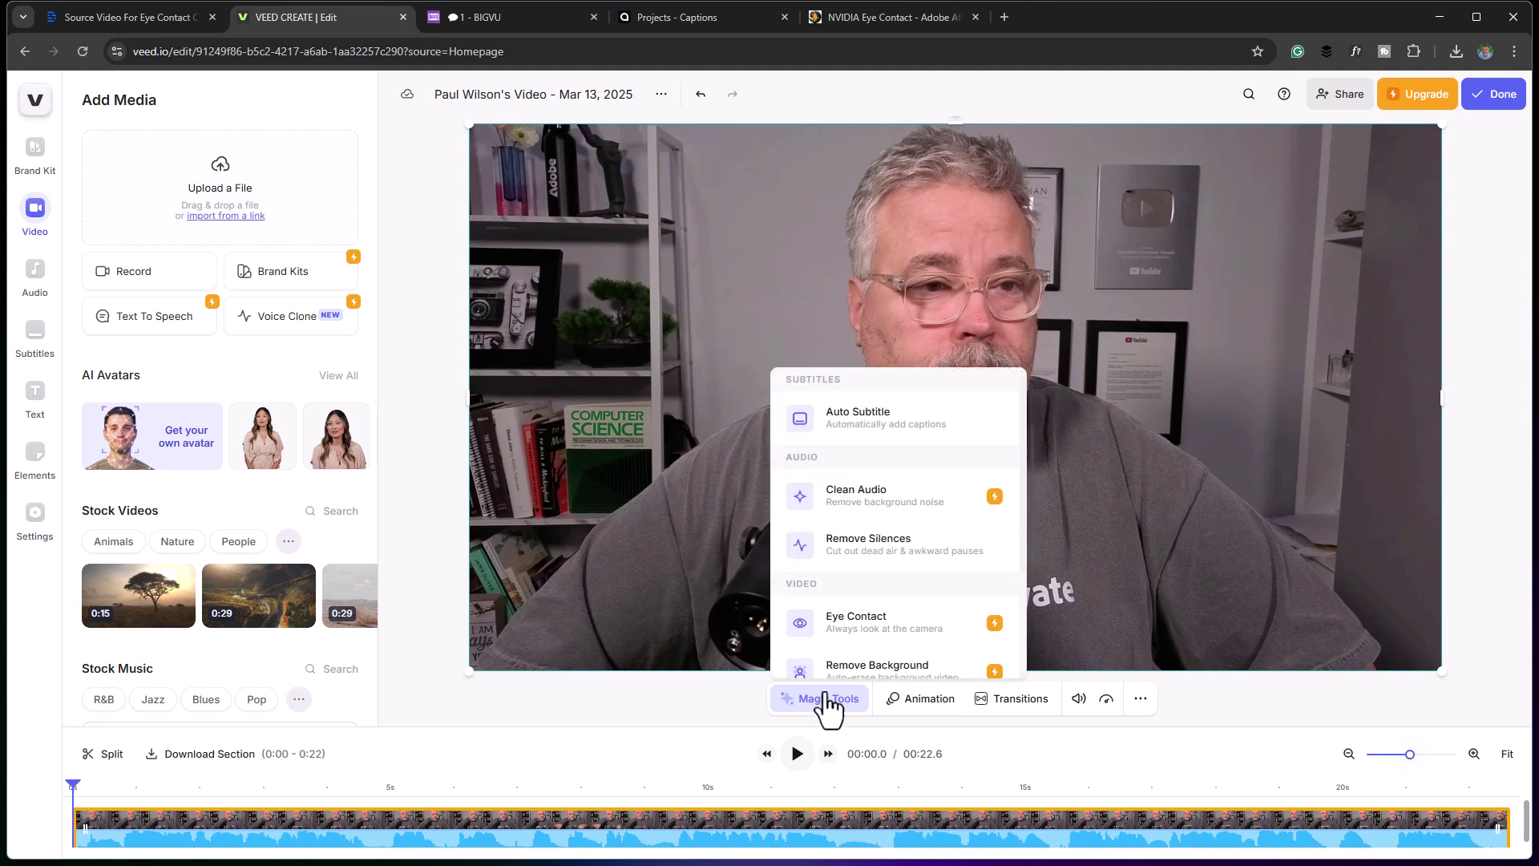
{"action": "left_click", "coordinate": [868, 624]}
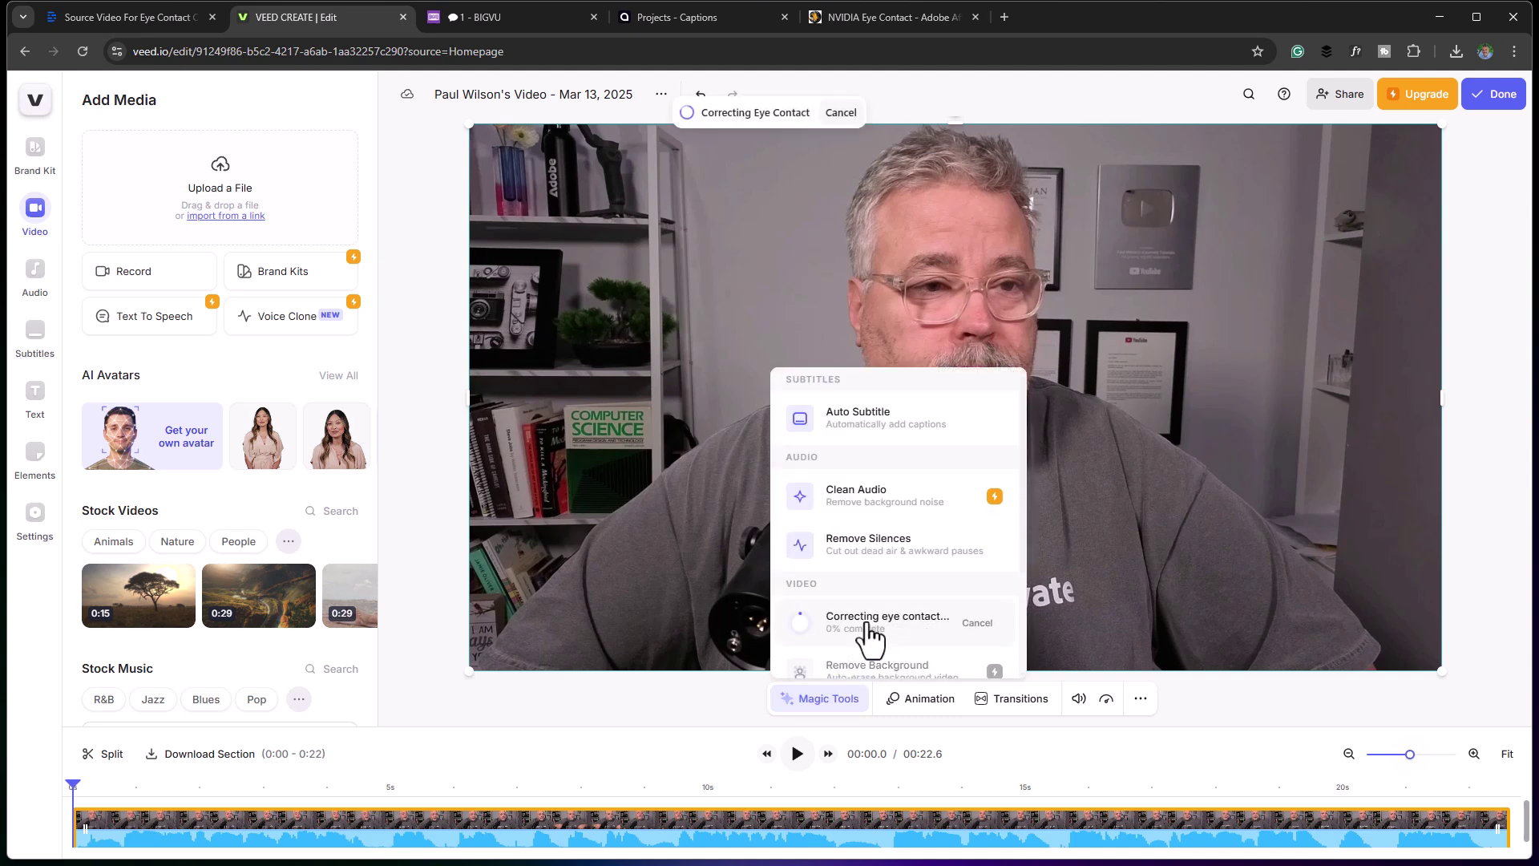
{"action": "left_click", "coordinate": [688, 595]}
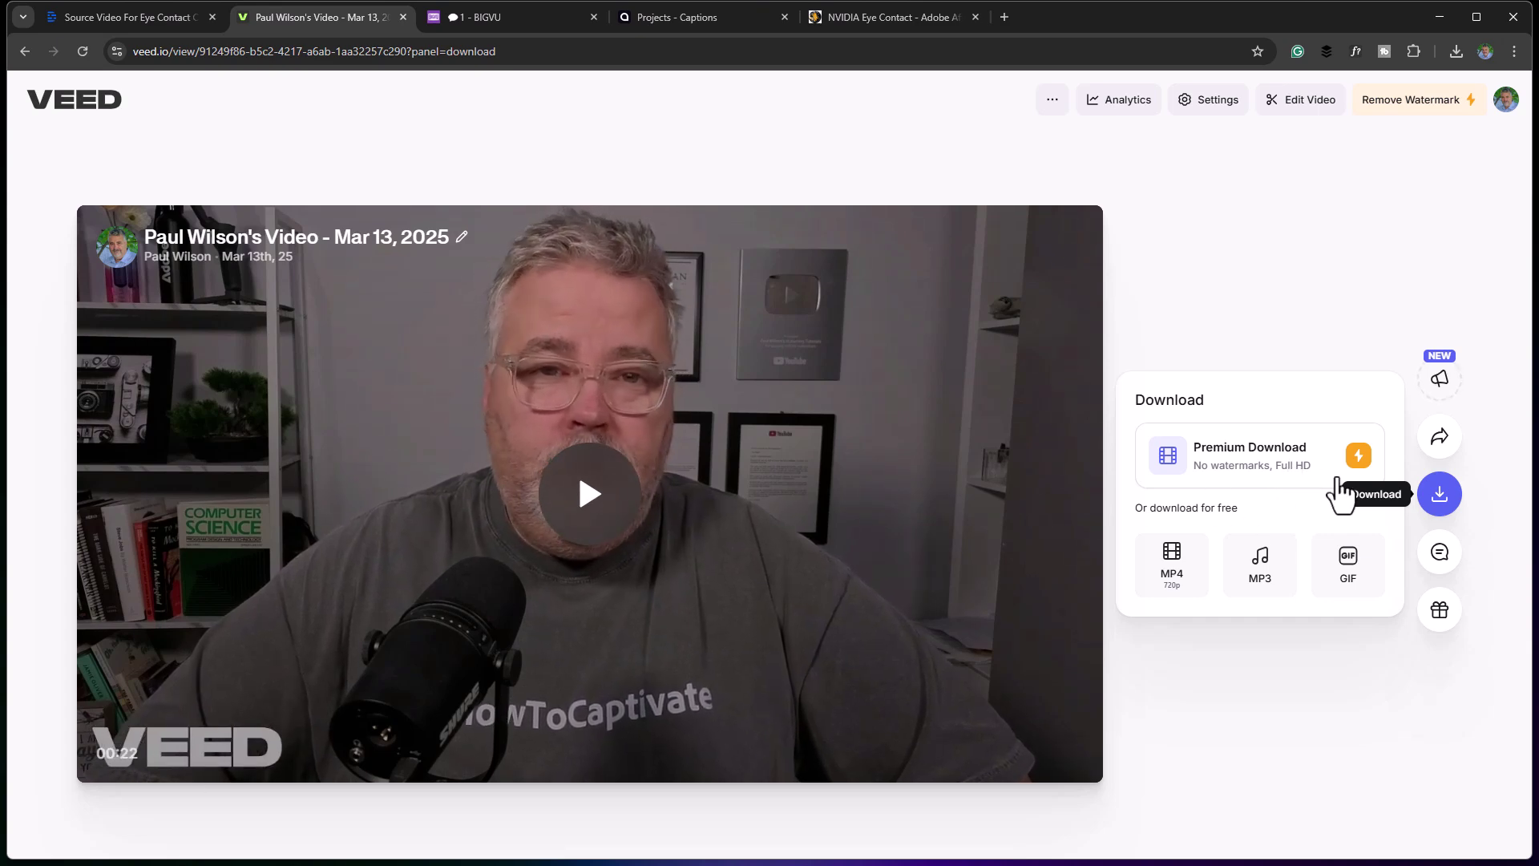
- Download the video as a free 720p MP4 and save it to the Desktop as VEED Eye Contact Feature.mp4
{"action": "left_click", "coordinate": [1440, 504]}
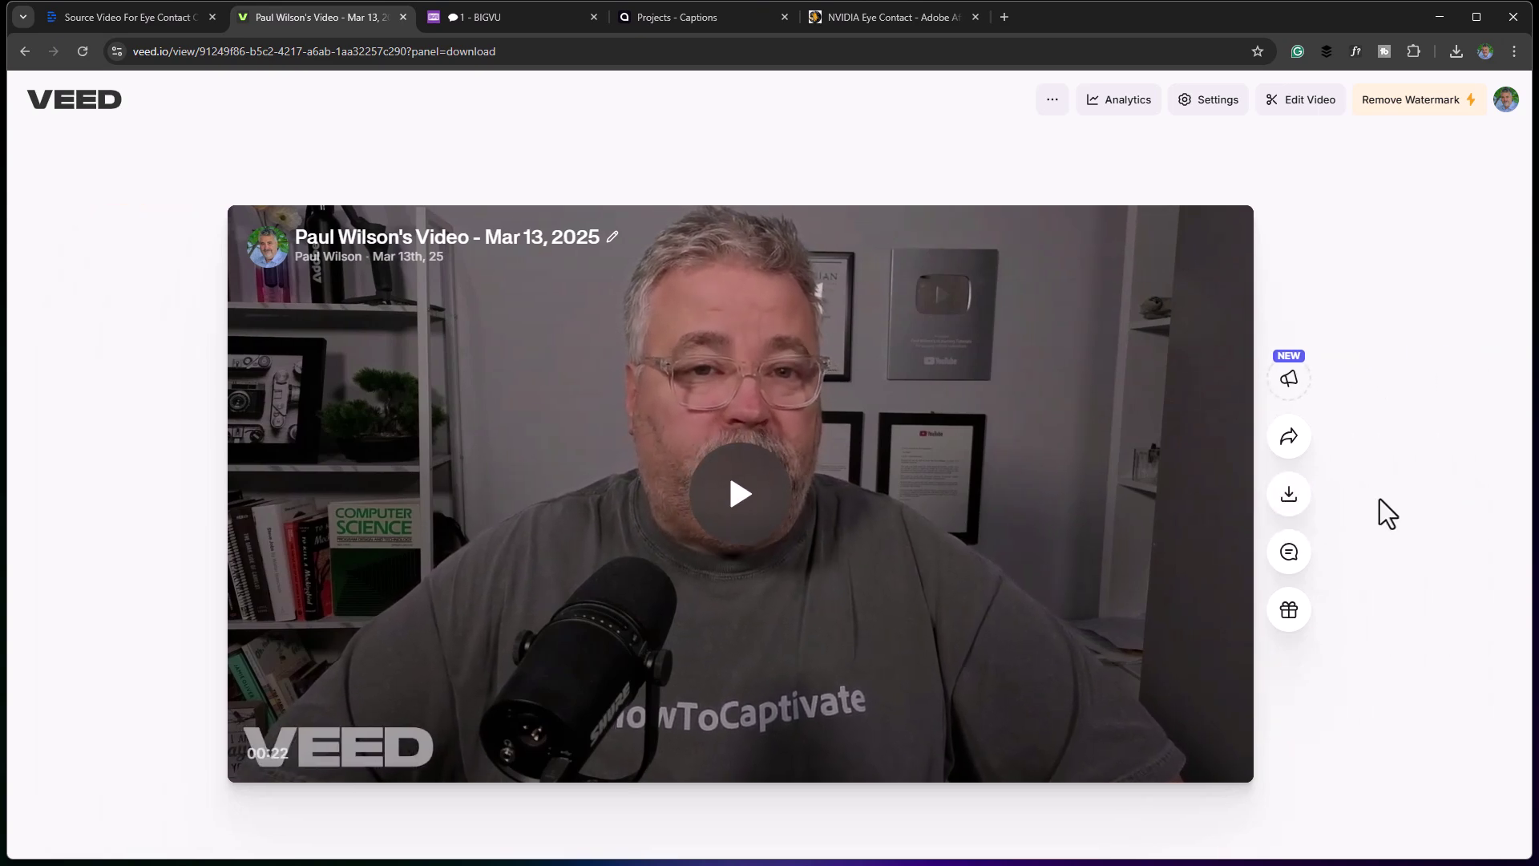
{"action": "left_click", "coordinate": [1291, 503]}
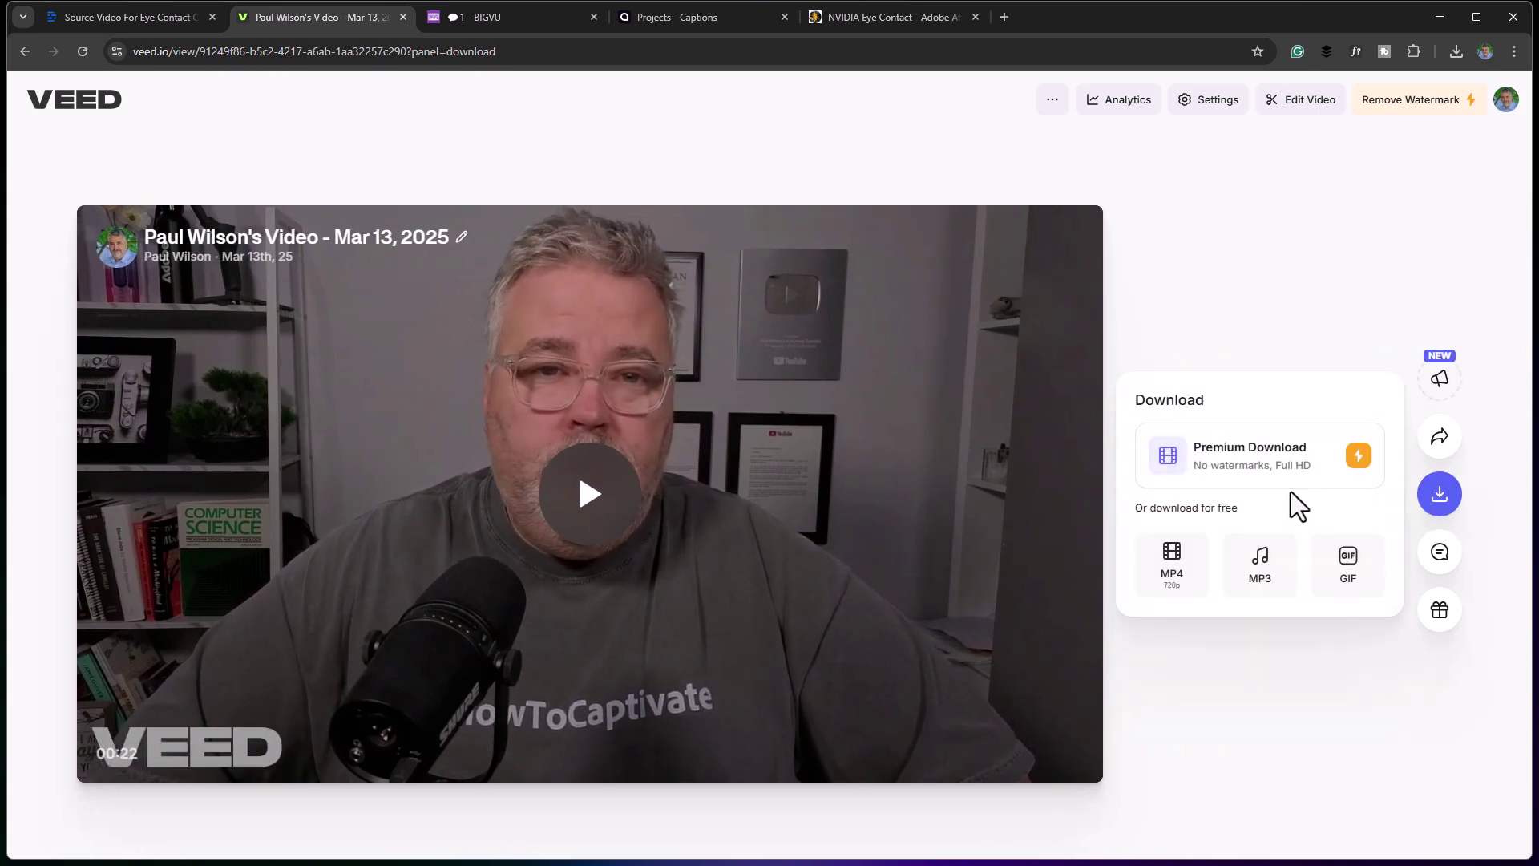
{"action": "left_click", "coordinate": [1175, 565]}
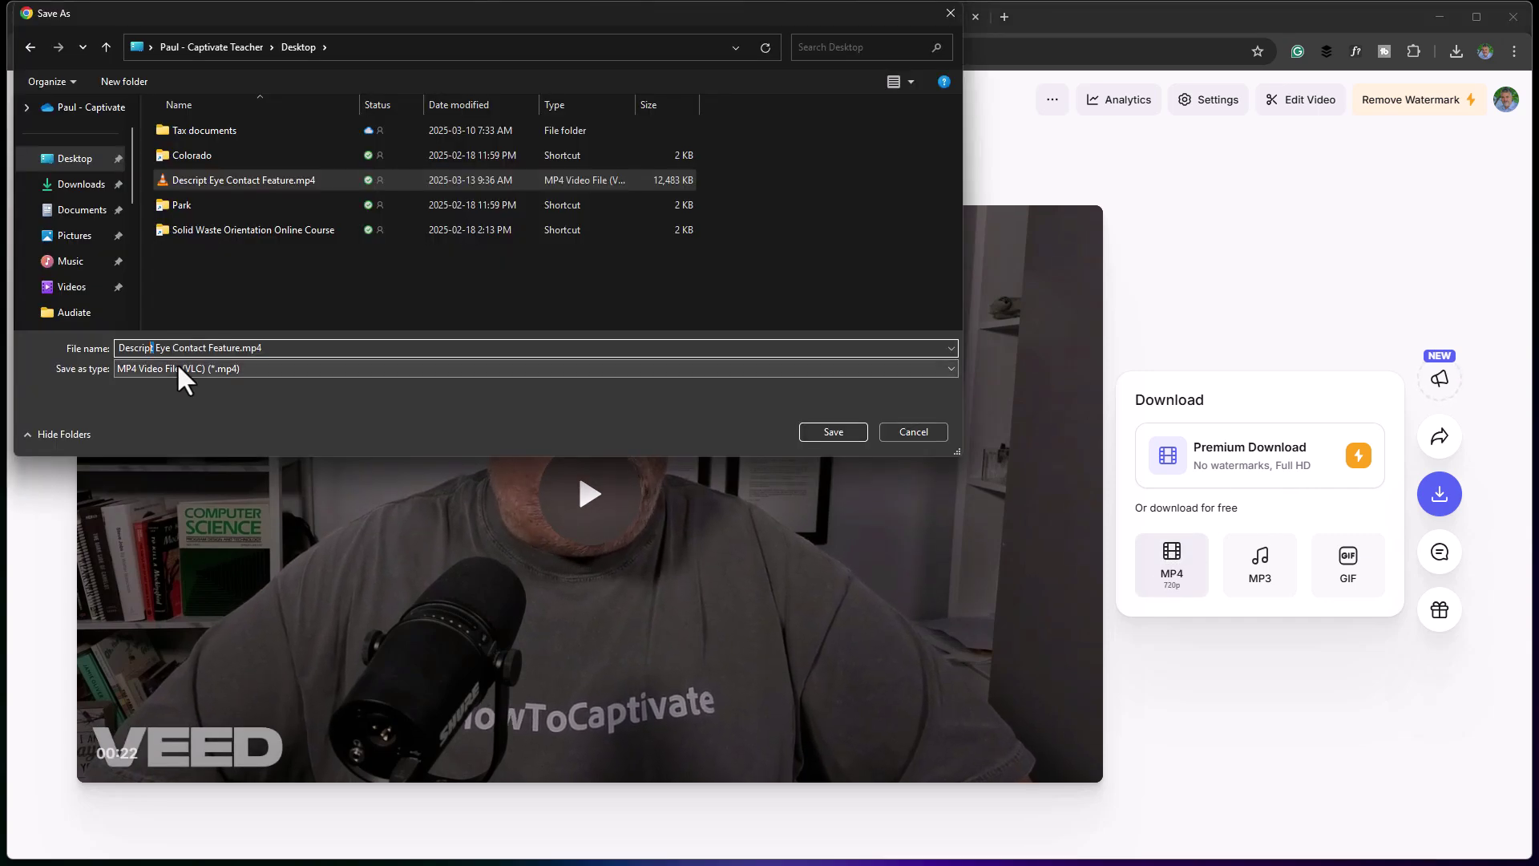
{"action": "key", "text": "shift+Home"}
{"action": "type", "text": "VEED"}
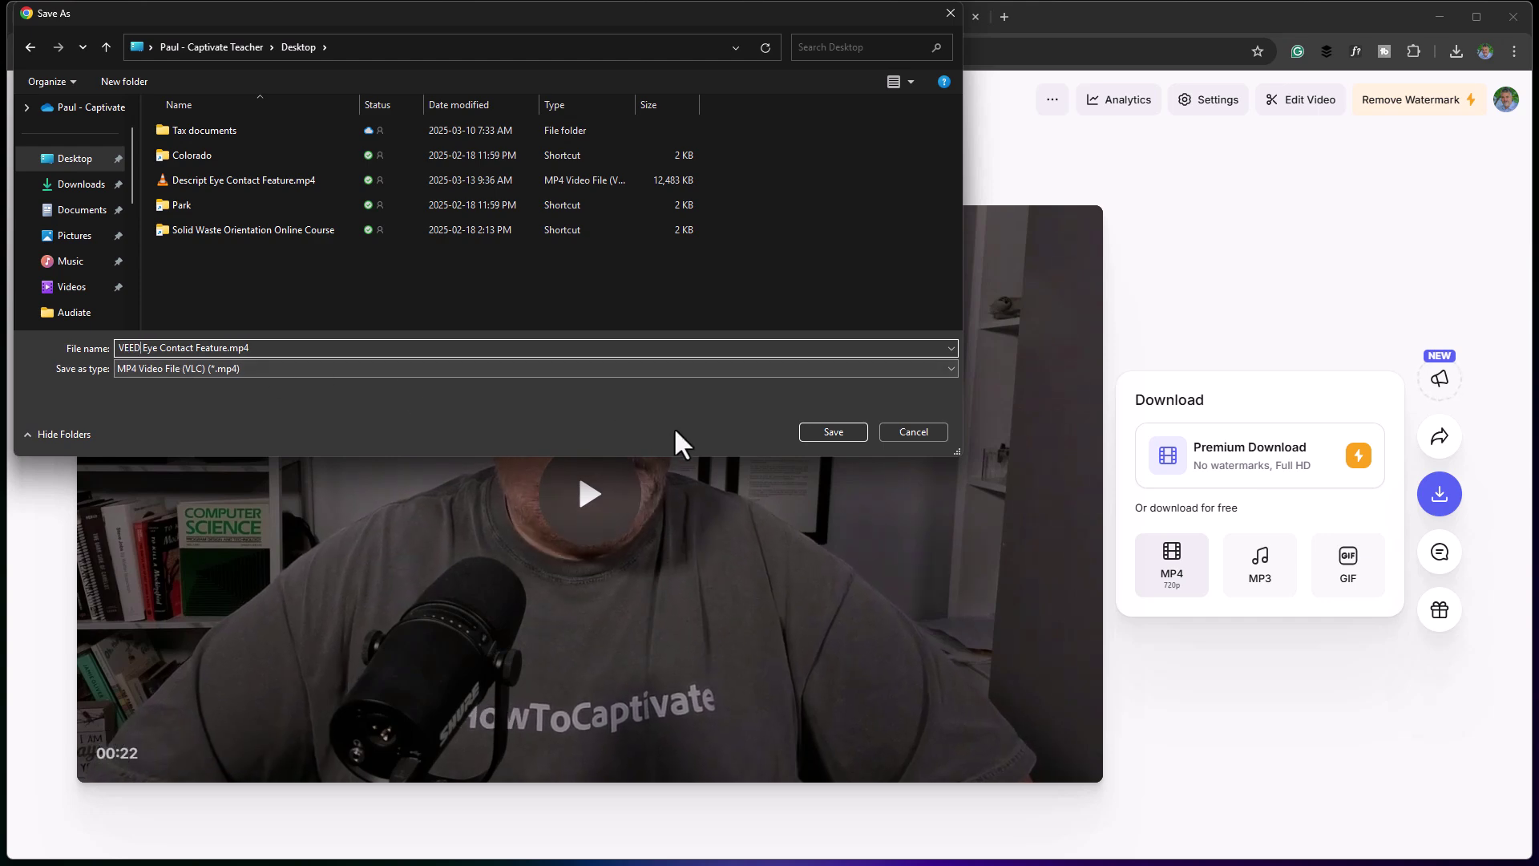
{"action": "left_click", "coordinate": [834, 430]}
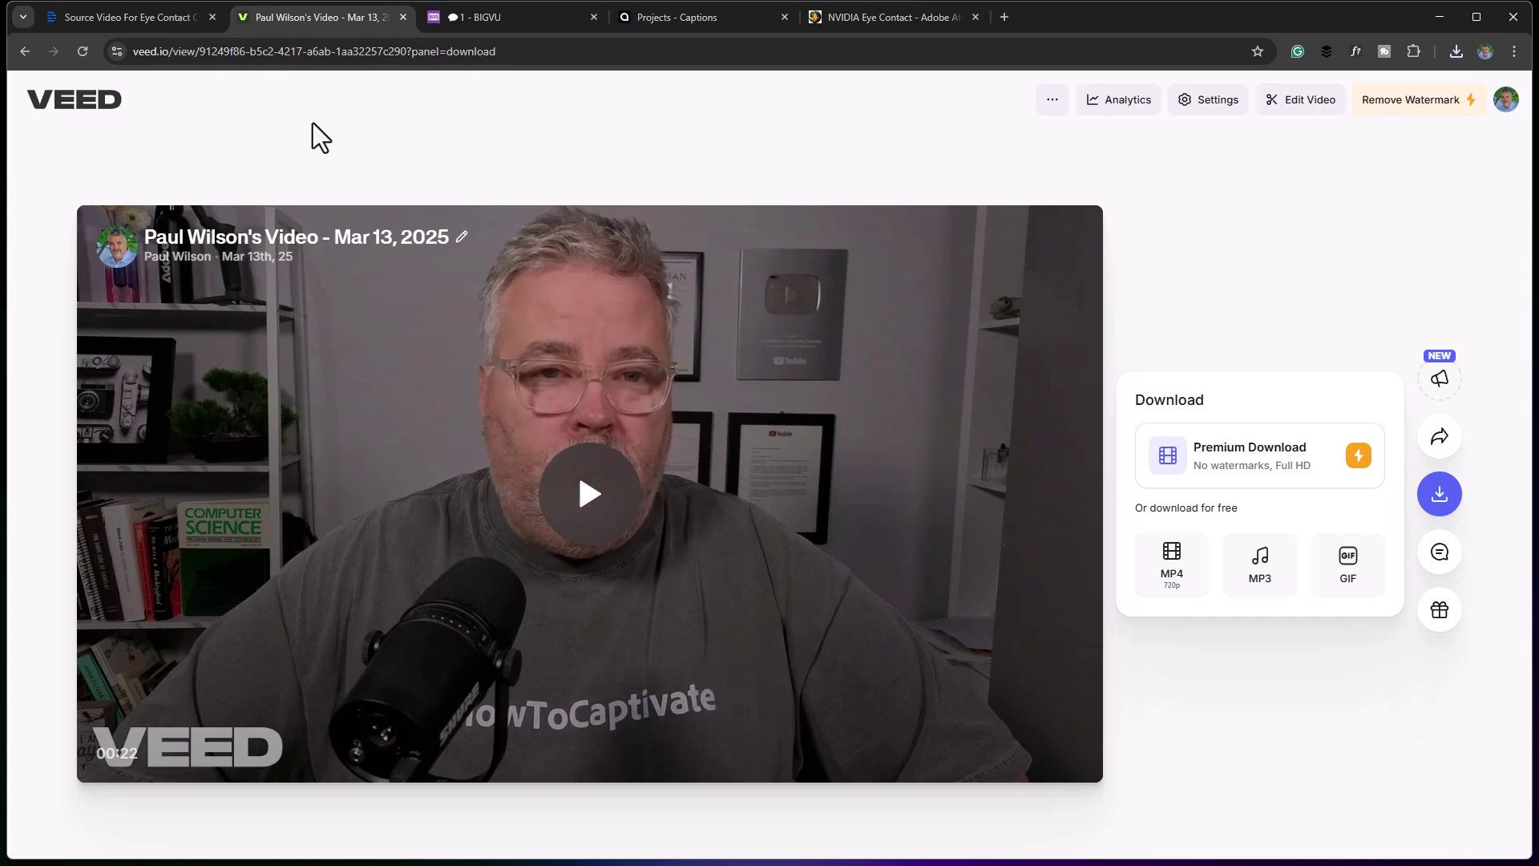
- Switch to BIGVU and start an Eye-Contact Fix with Source Video For Eye Contact Comparison.mp4
{"action": "left_click", "coordinate": [511, 17]}
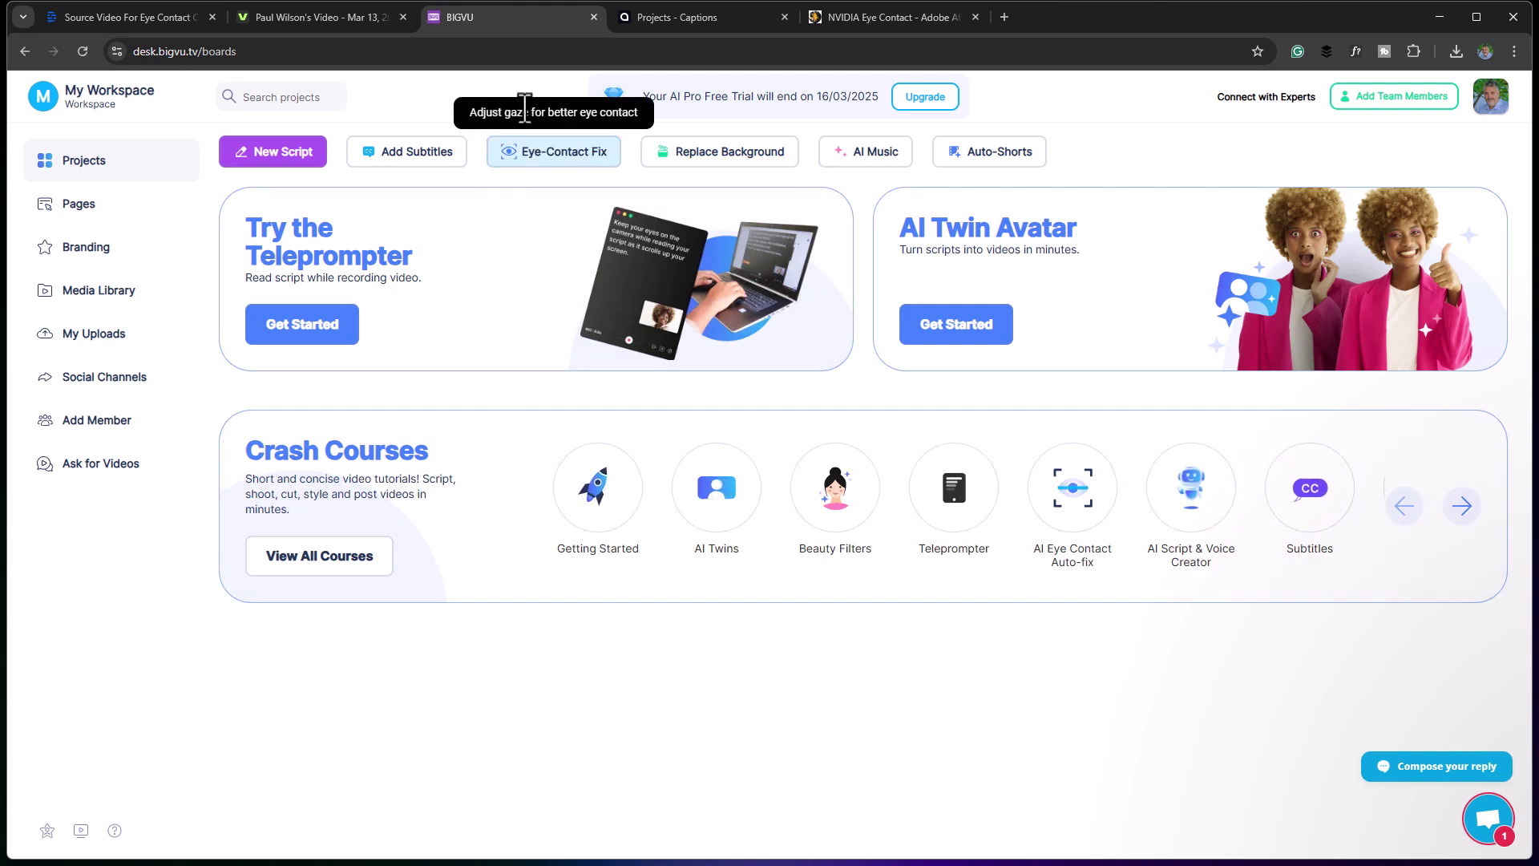
{"action": "left_click", "coordinate": [561, 157]}
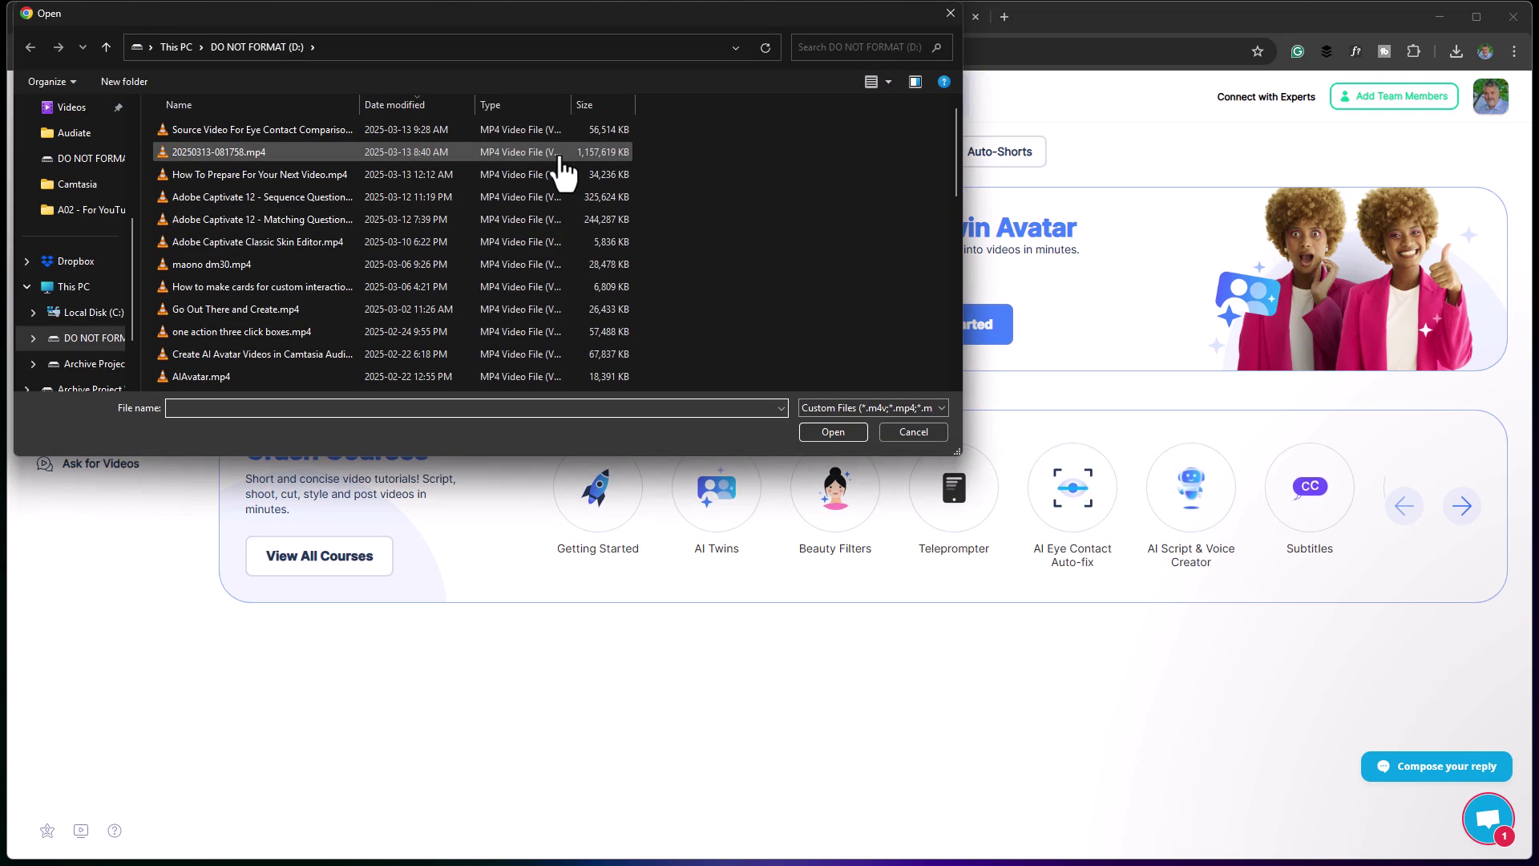
{"action": "left_click", "coordinate": [272, 128]}
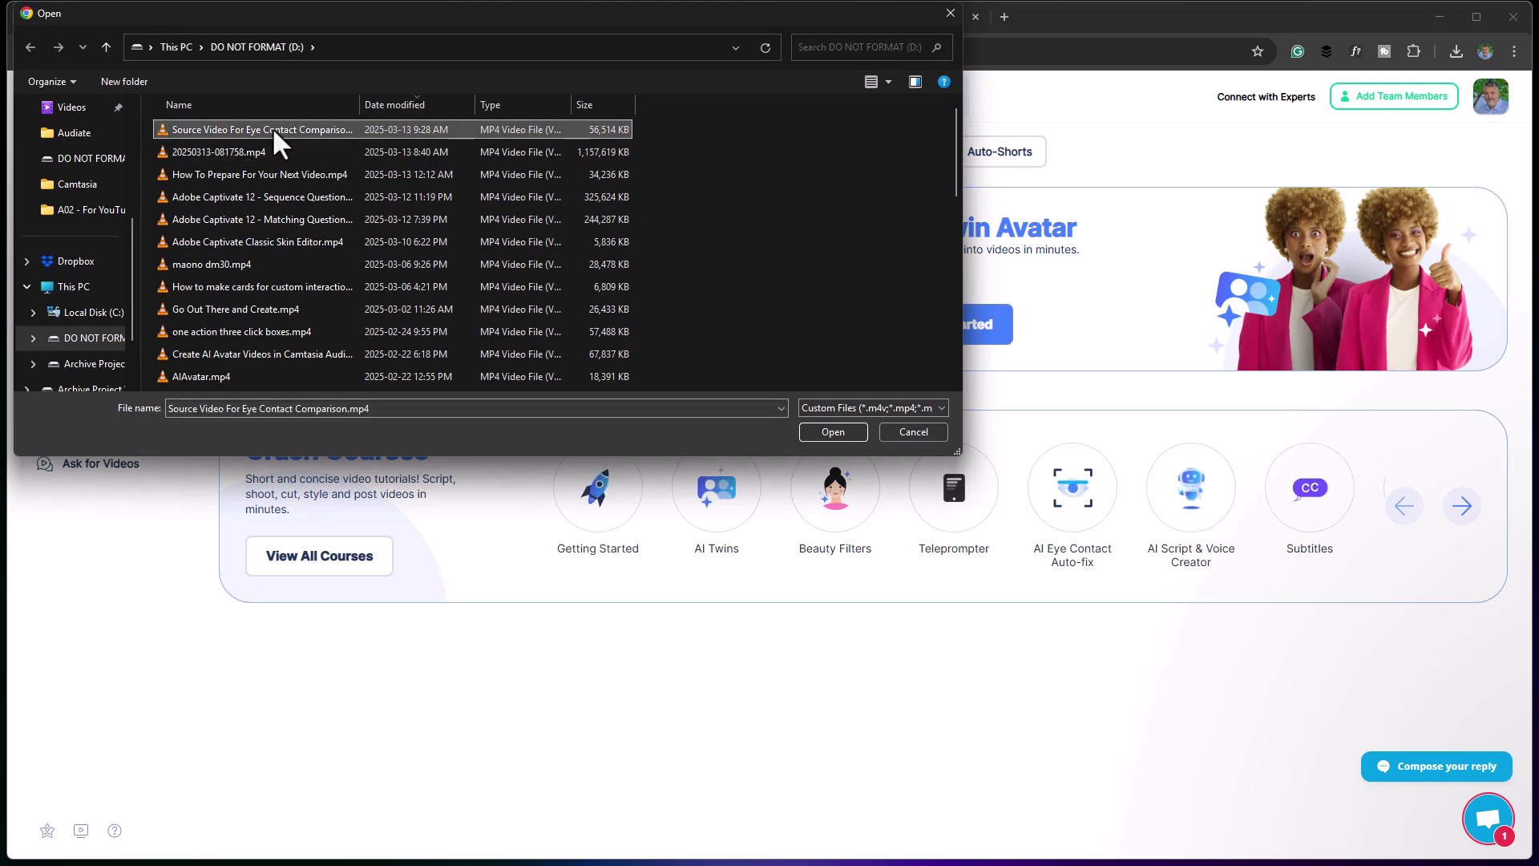
{"action": "left_click", "coordinate": [837, 431]}
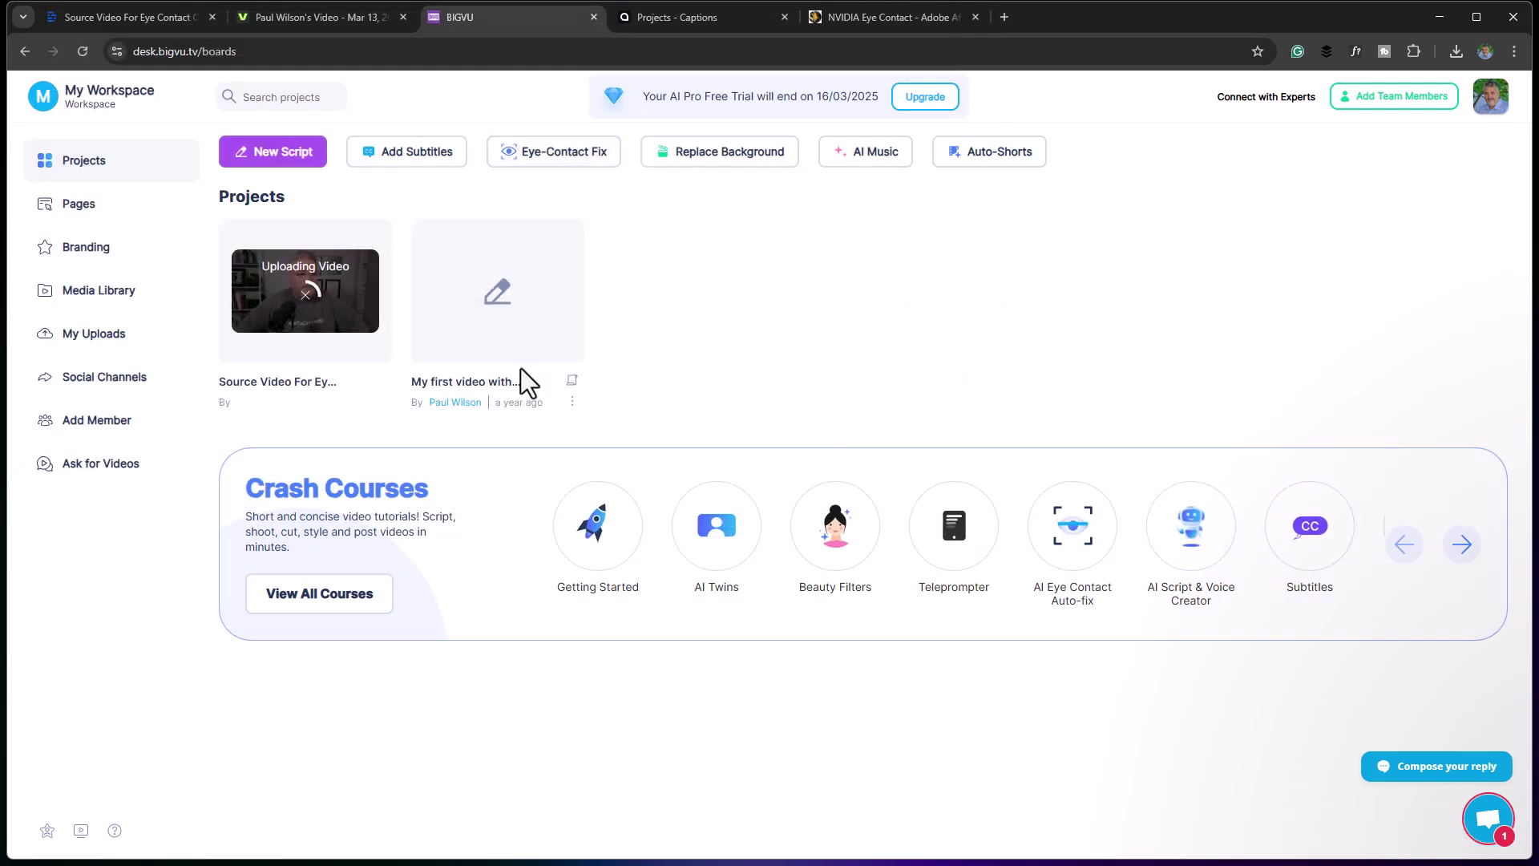
- Open the uploaded video's project, play the eye contact take and show the player's playback quality options
{"action": "left_click", "coordinate": [311, 346]}
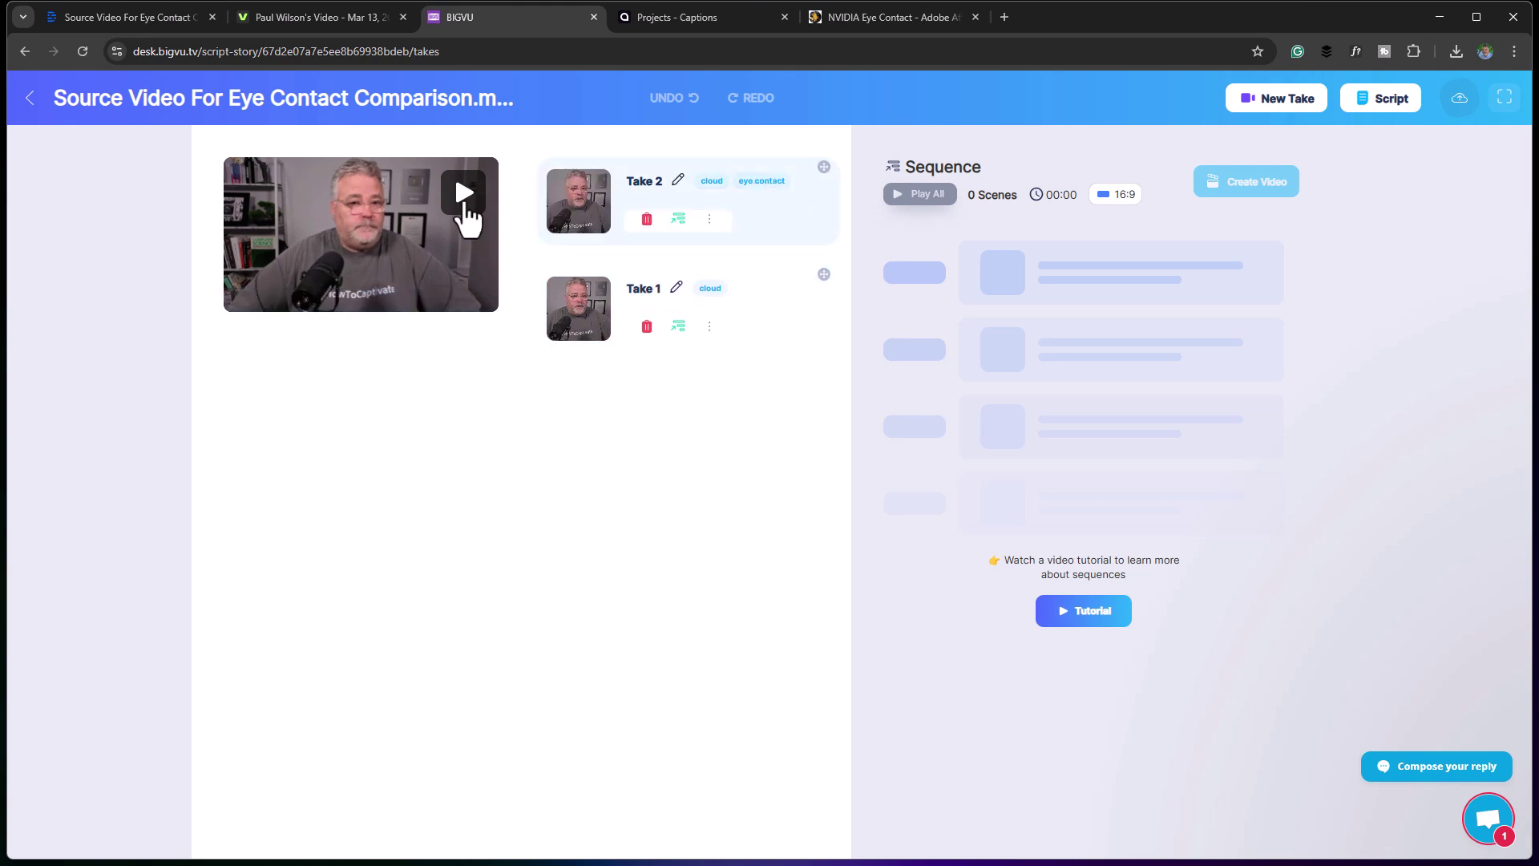
{"action": "left_click", "coordinate": [465, 195]}
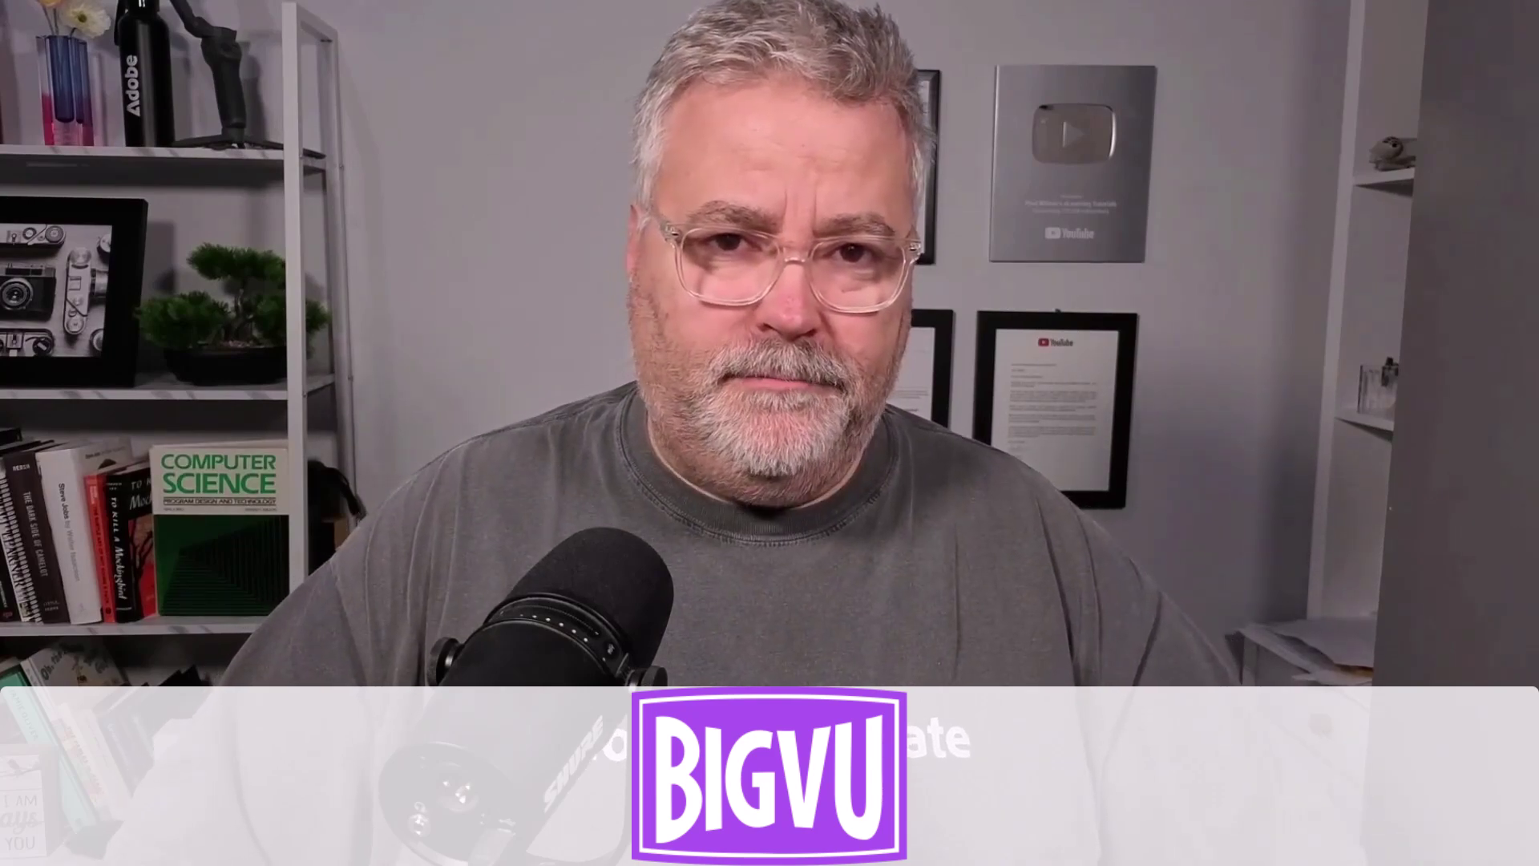
{"action": "left_click", "coordinate": [1491, 853]}
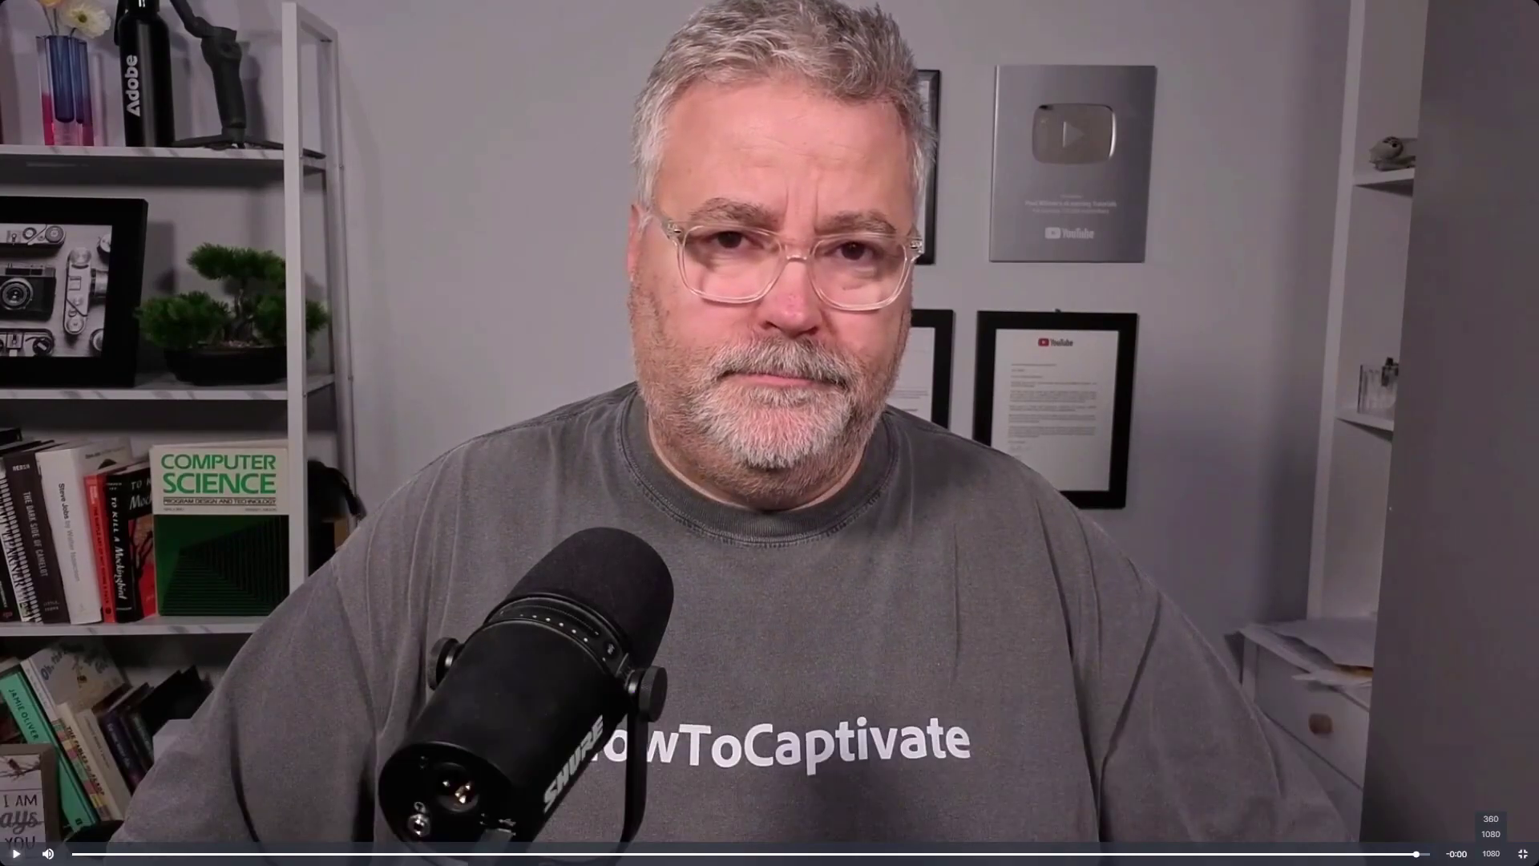
- Exit full-screen playback, switch to Captions and create an English project without translation from Source Video For Eye Contact Comparison.mp4
{"action": "left_click", "coordinate": [1522, 855]}
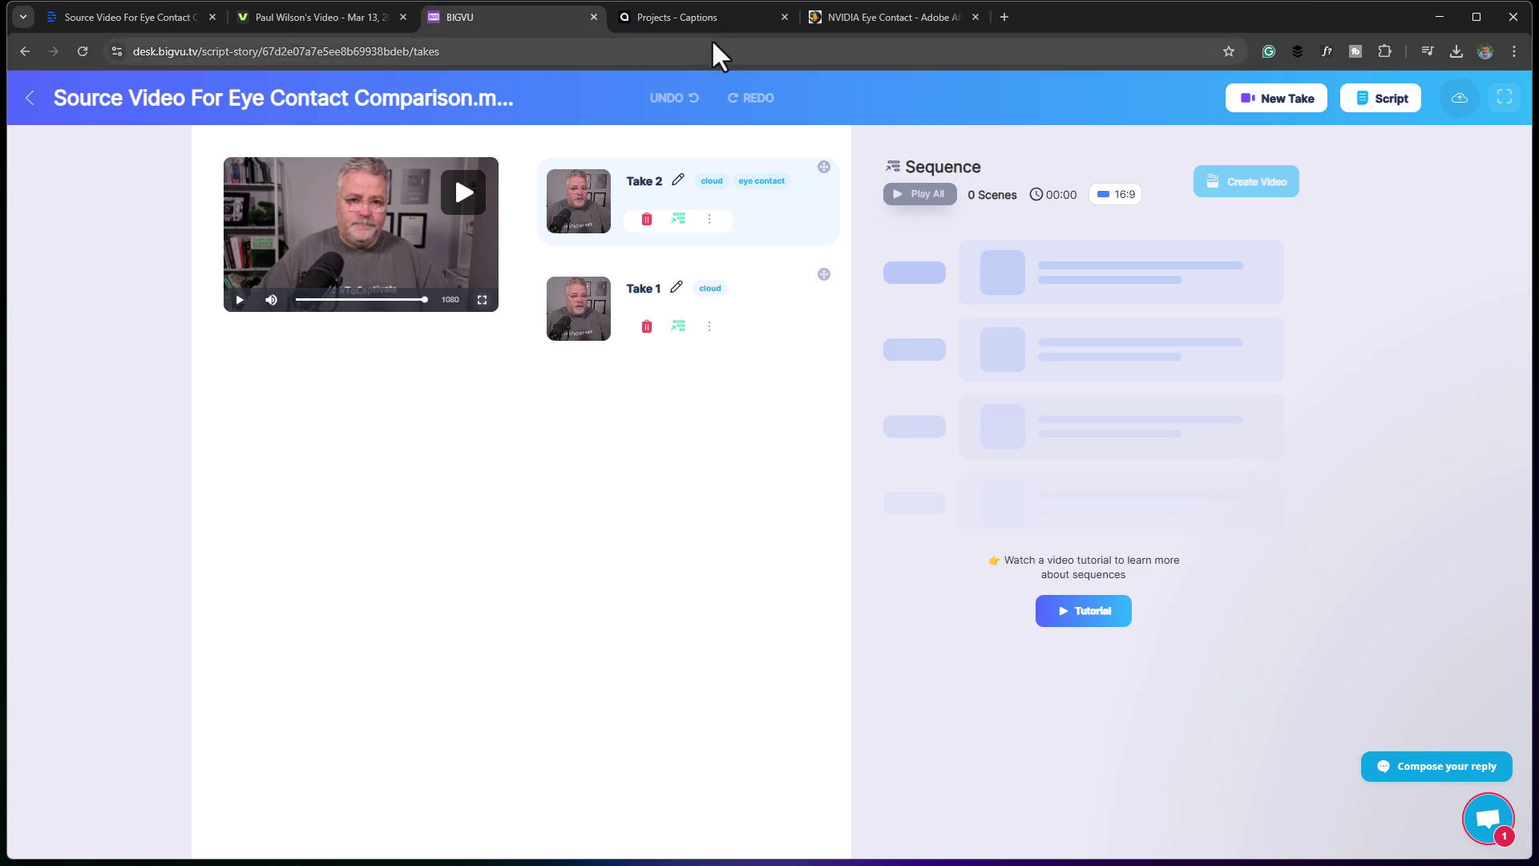
{"action": "mouse_move", "coordinate": [695, 24]}
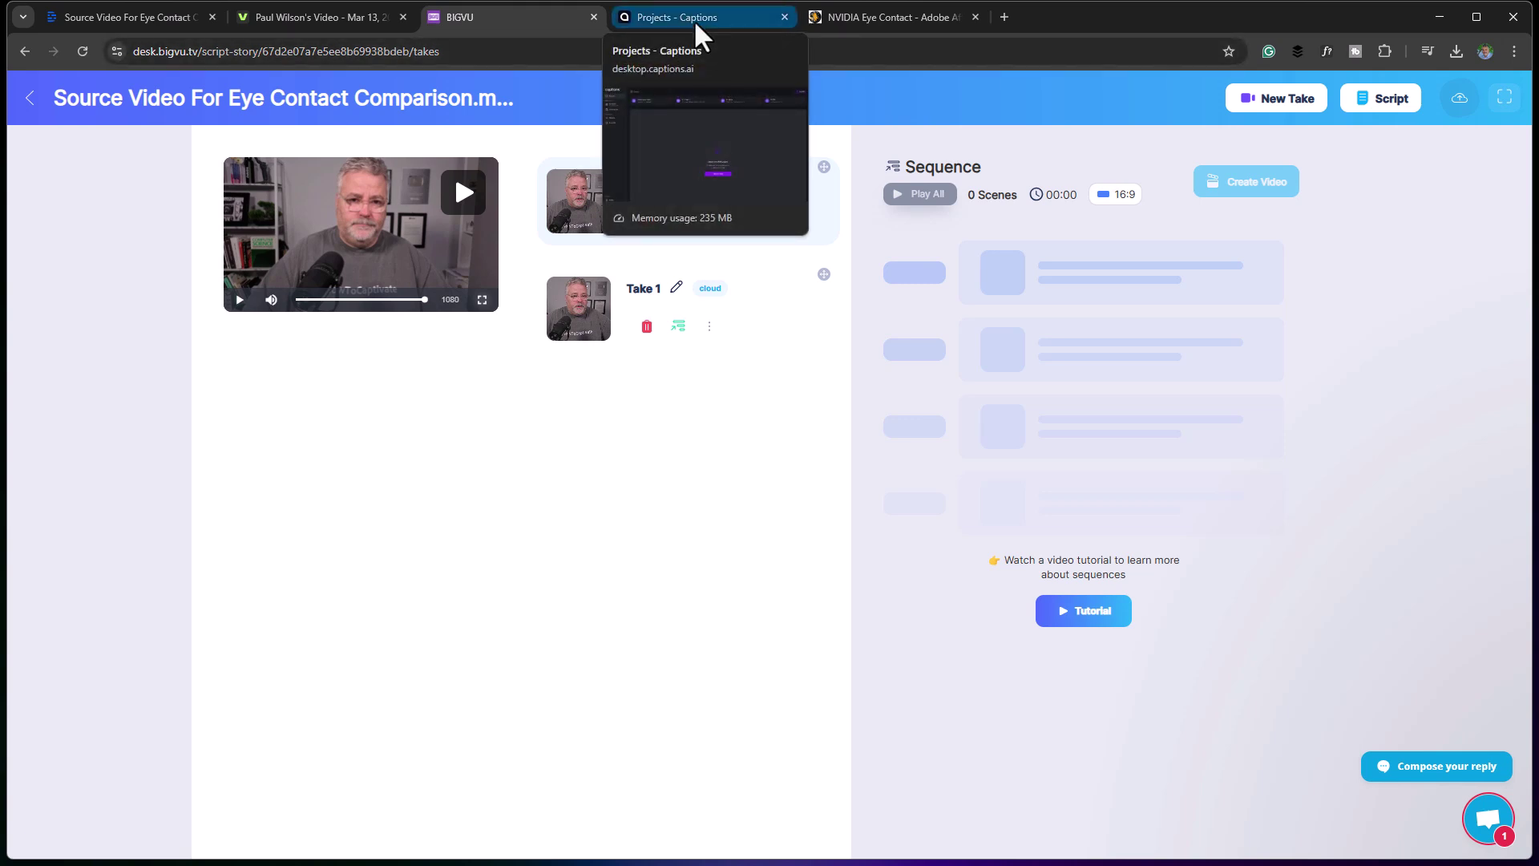
{"action": "left_click", "coordinate": [696, 32]}
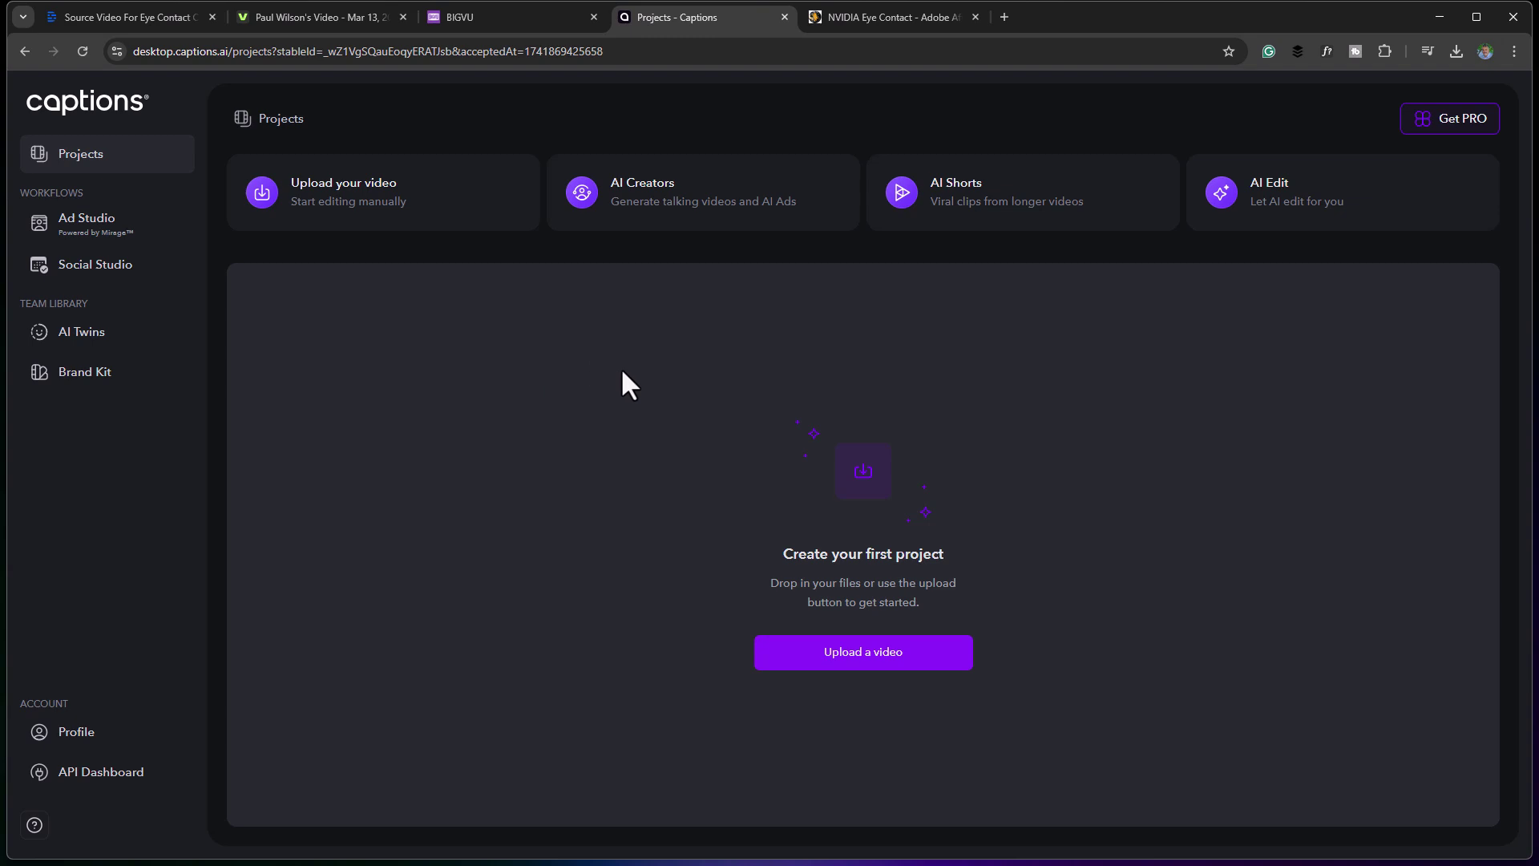
{"action": "left_click", "coordinate": [835, 661]}
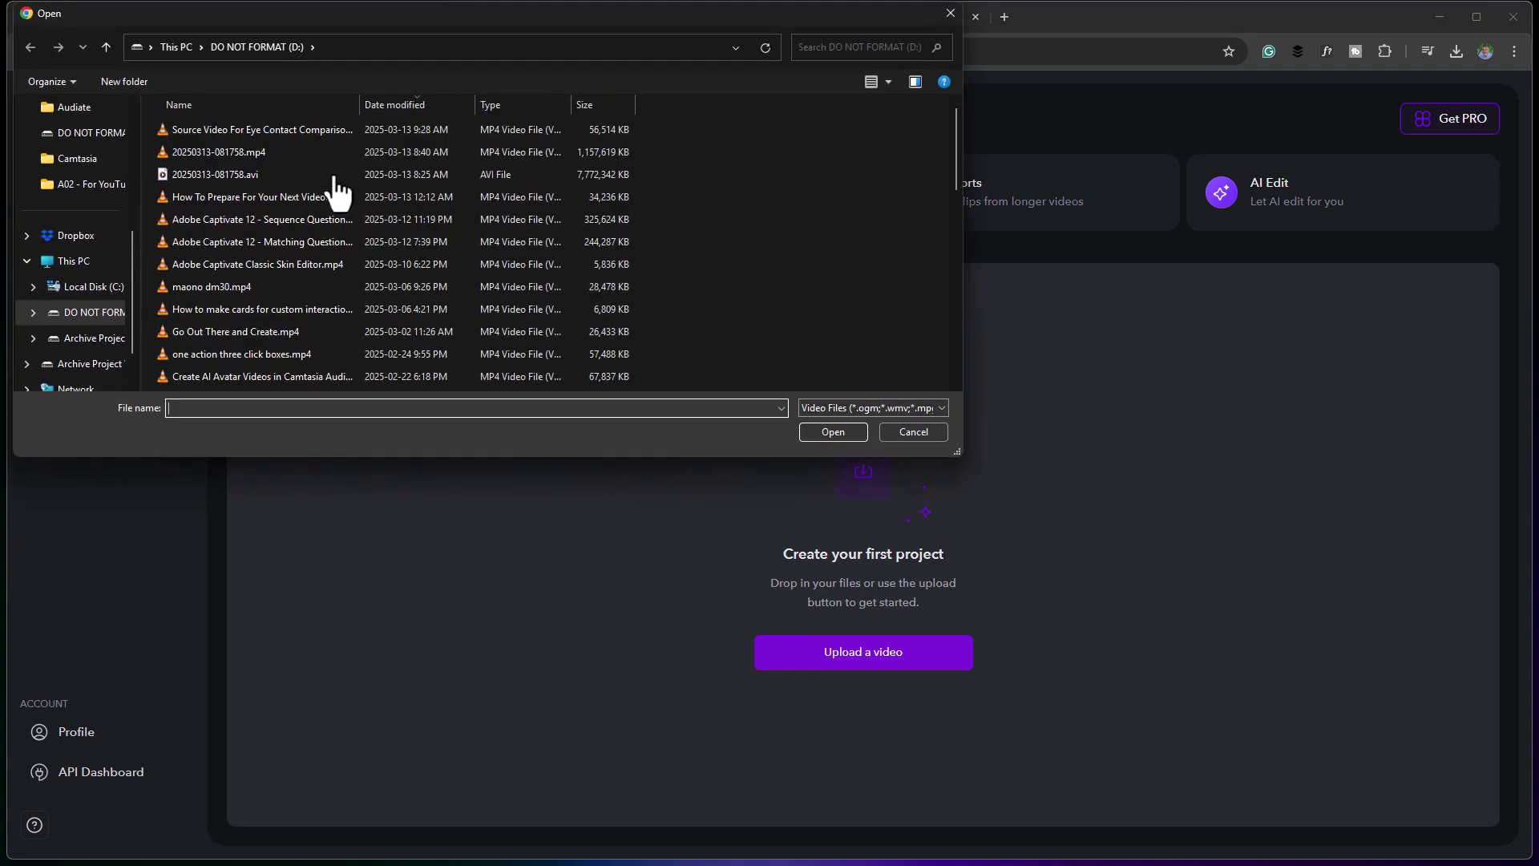
{"action": "left_click", "coordinate": [281, 135]}
{"action": "left_click", "coordinate": [822, 425]}
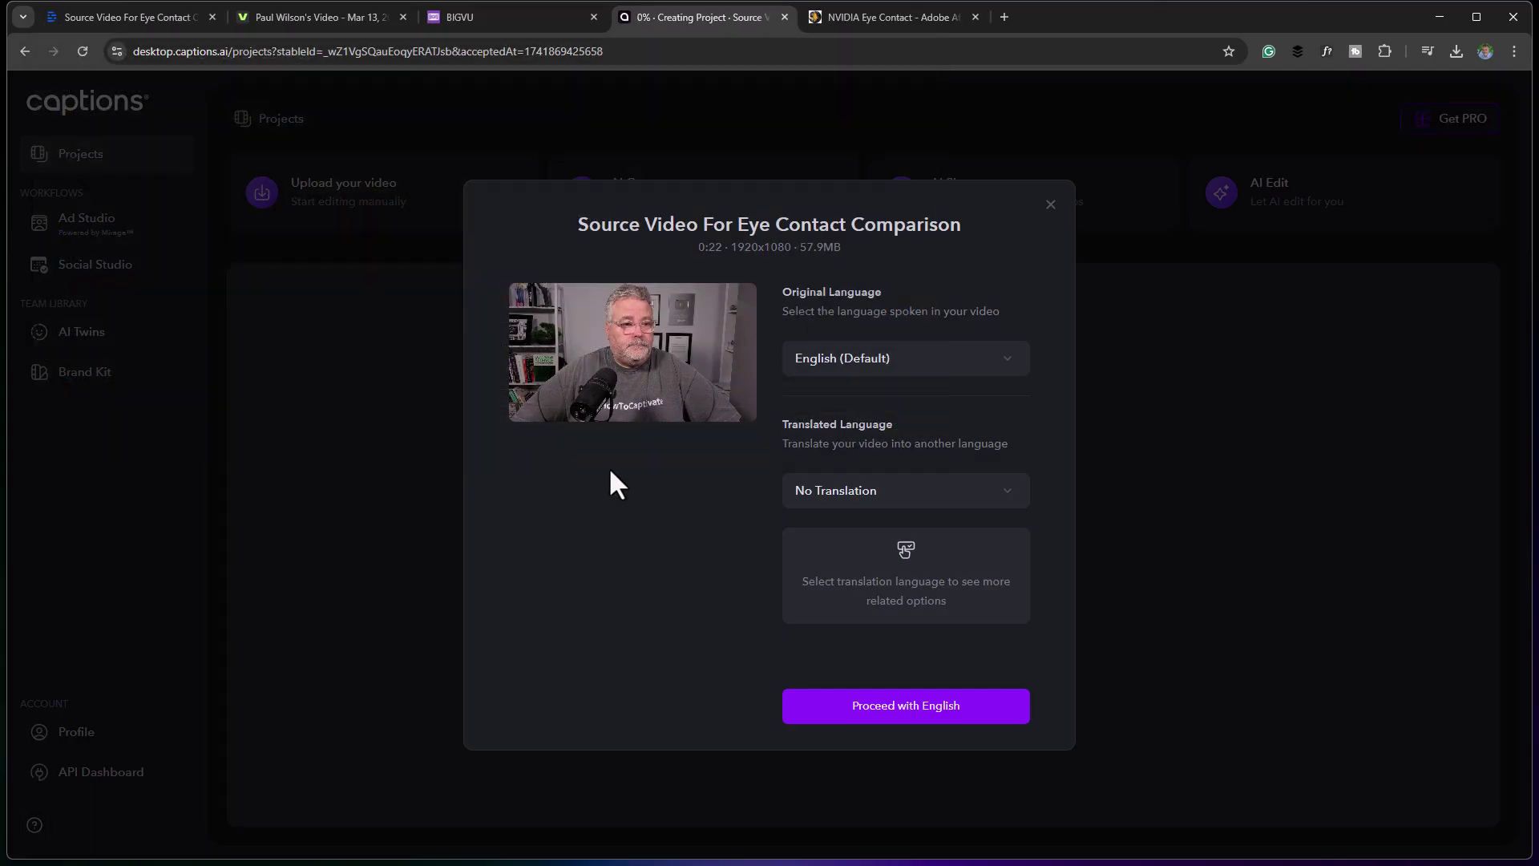
{"action": "left_click", "coordinate": [926, 717]}
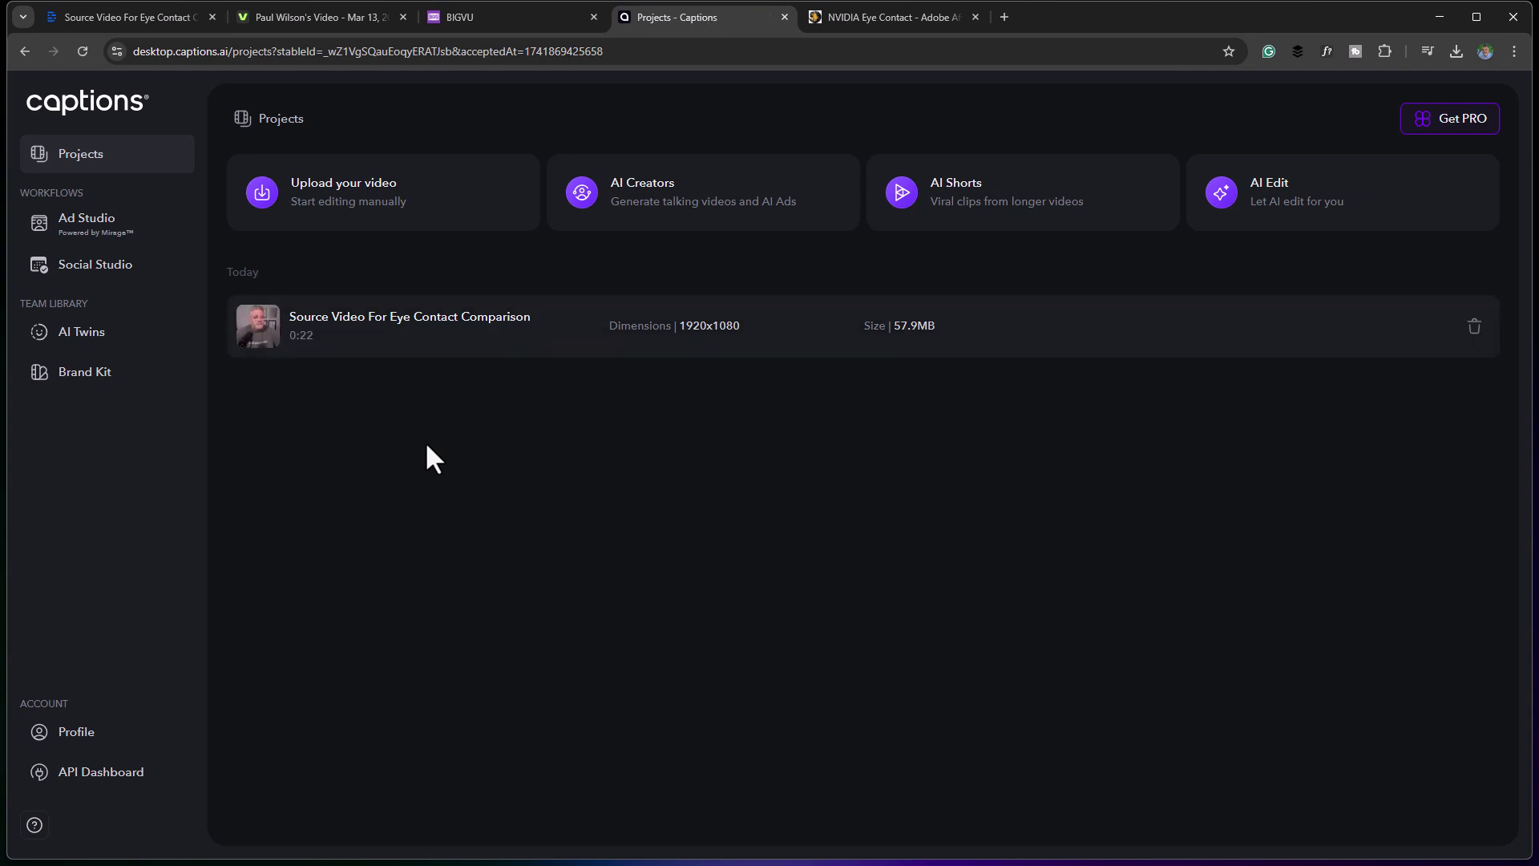
- Enable automatic Eye Contact correction in the new Source Video For Eye Contact Comparison project and play the corrected clip
{"action": "left_click", "coordinate": [355, 333]}
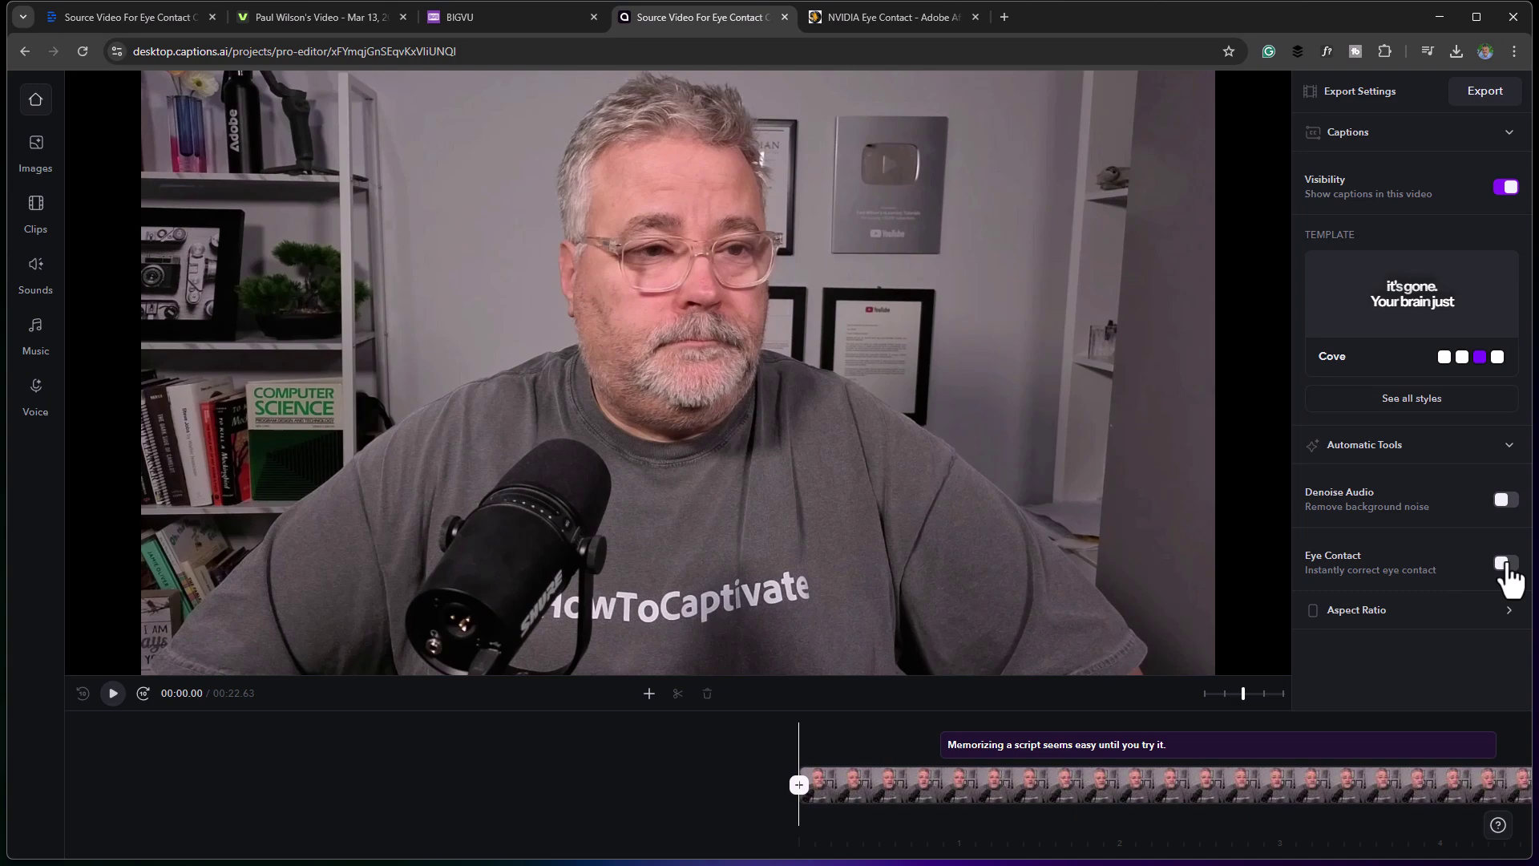
{"action": "left_click", "coordinate": [1503, 564]}
{"action": "left_click", "coordinate": [769, 492]}
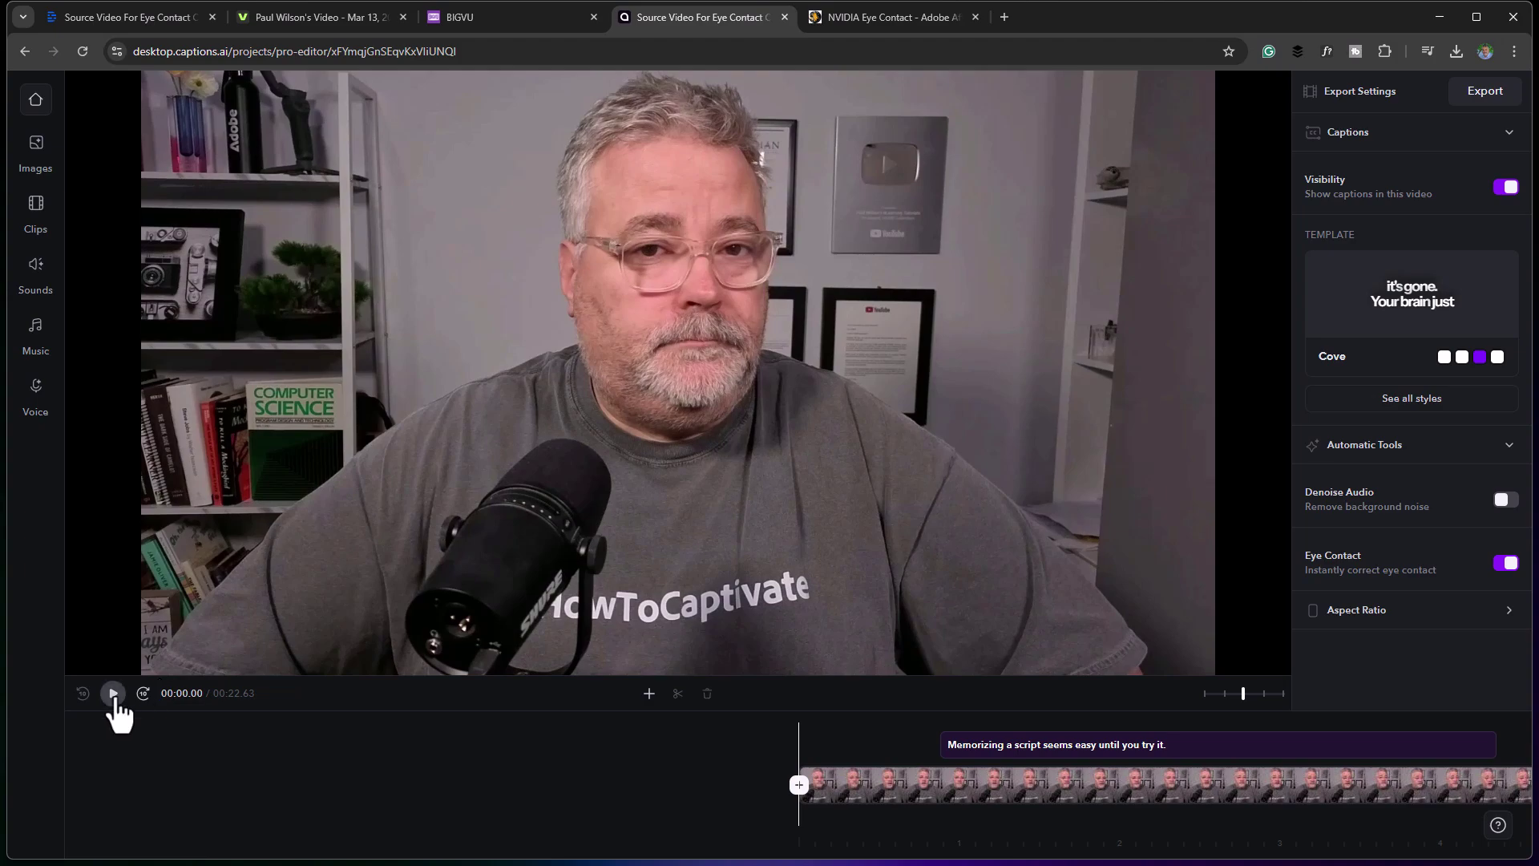
{"action": "left_click", "coordinate": [113, 694]}
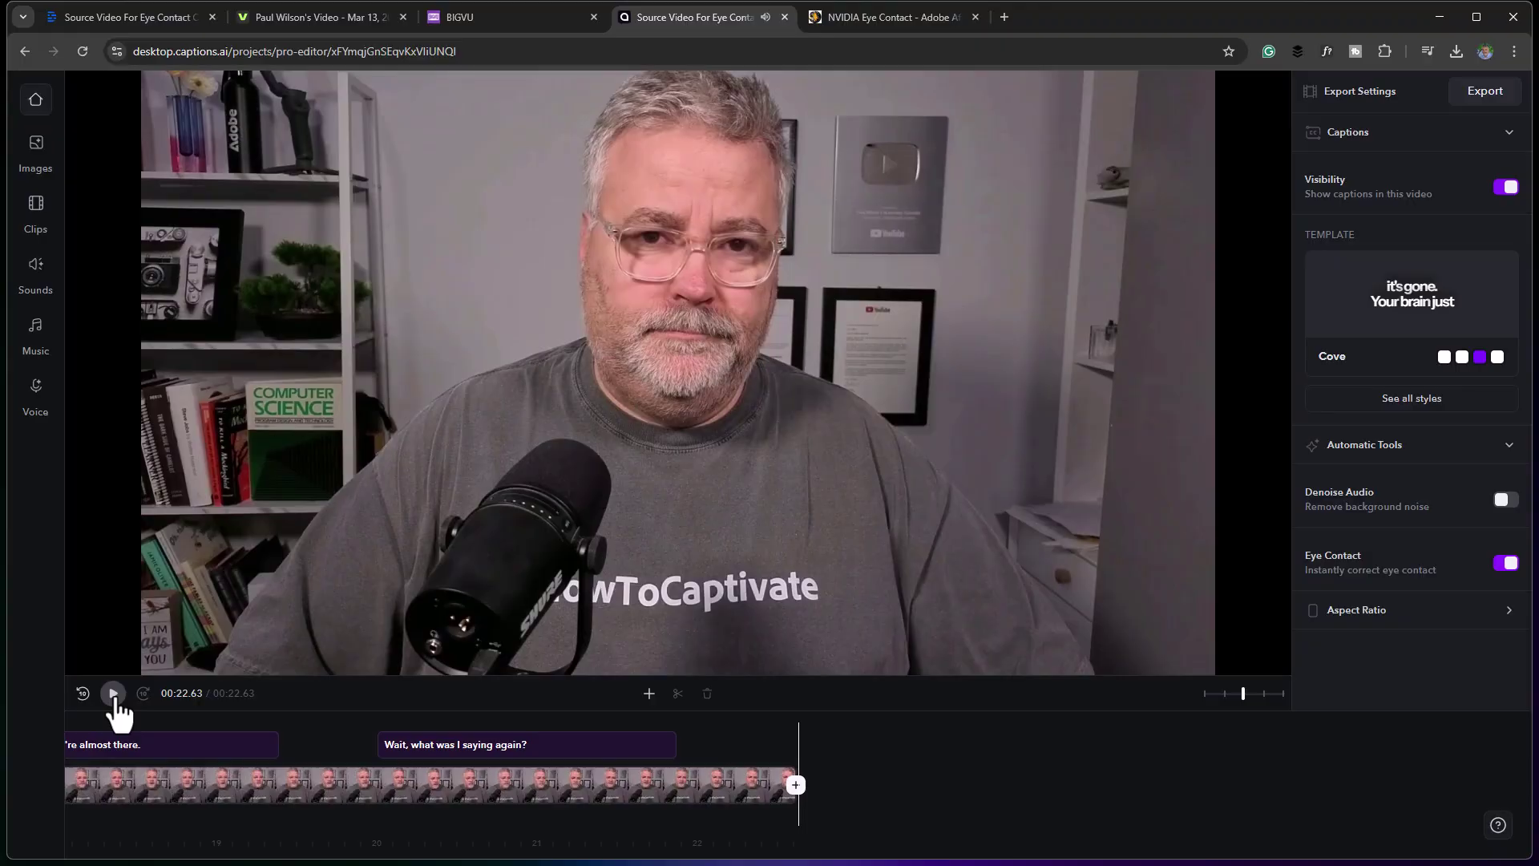
- Revisit the eye contact results in BIGVU, Captions and VEED, and play the corrected clip in Descript
{"action": "left_click", "coordinate": [517, 20]}
{"action": "left_click", "coordinate": [696, 16]}
{"action": "left_click", "coordinate": [335, 16]}
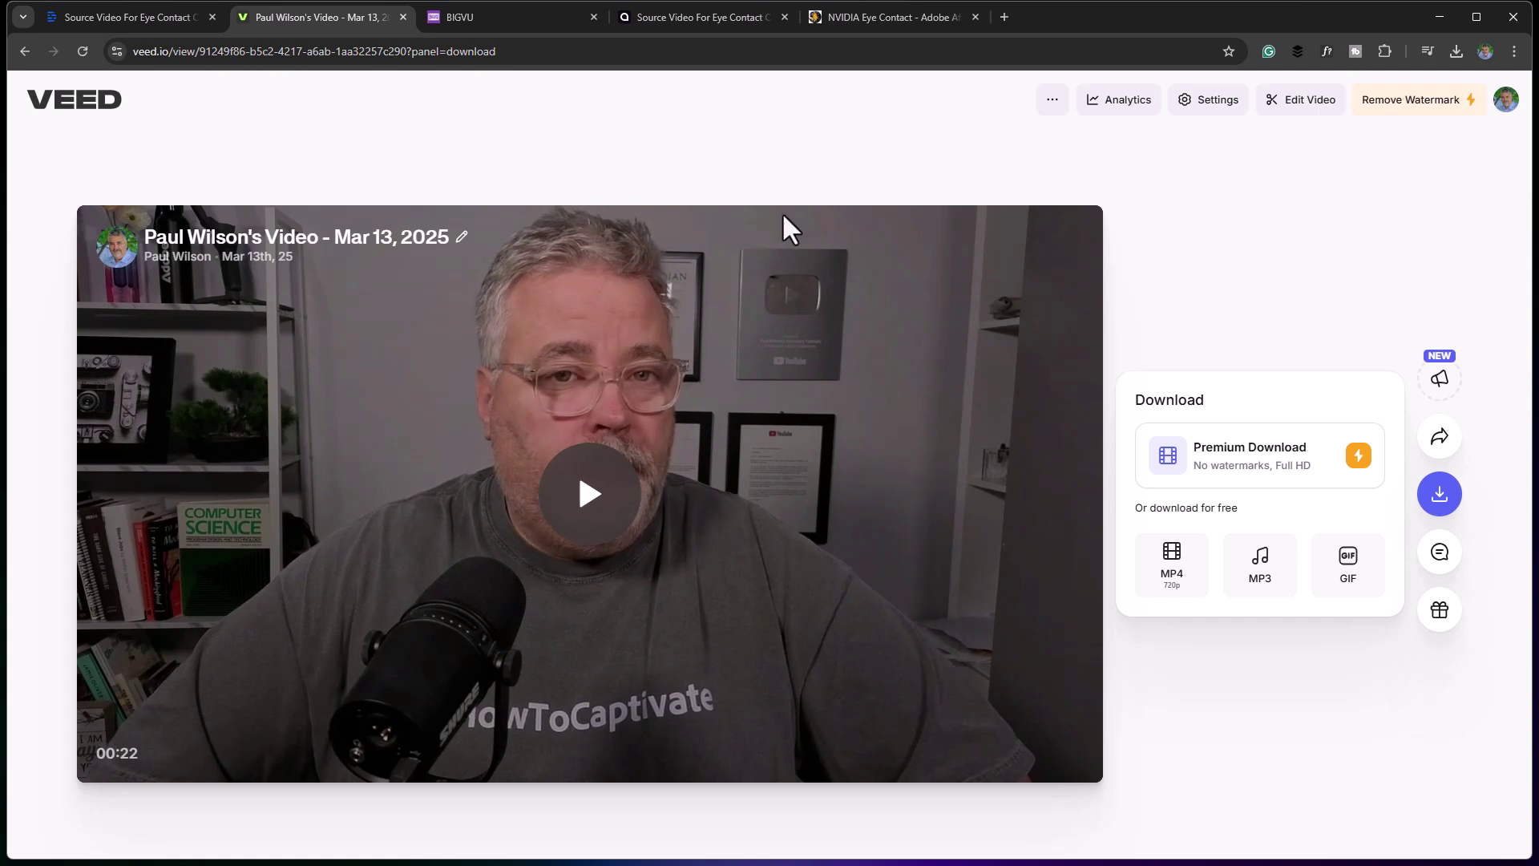
{"action": "left_click", "coordinate": [113, 12]}
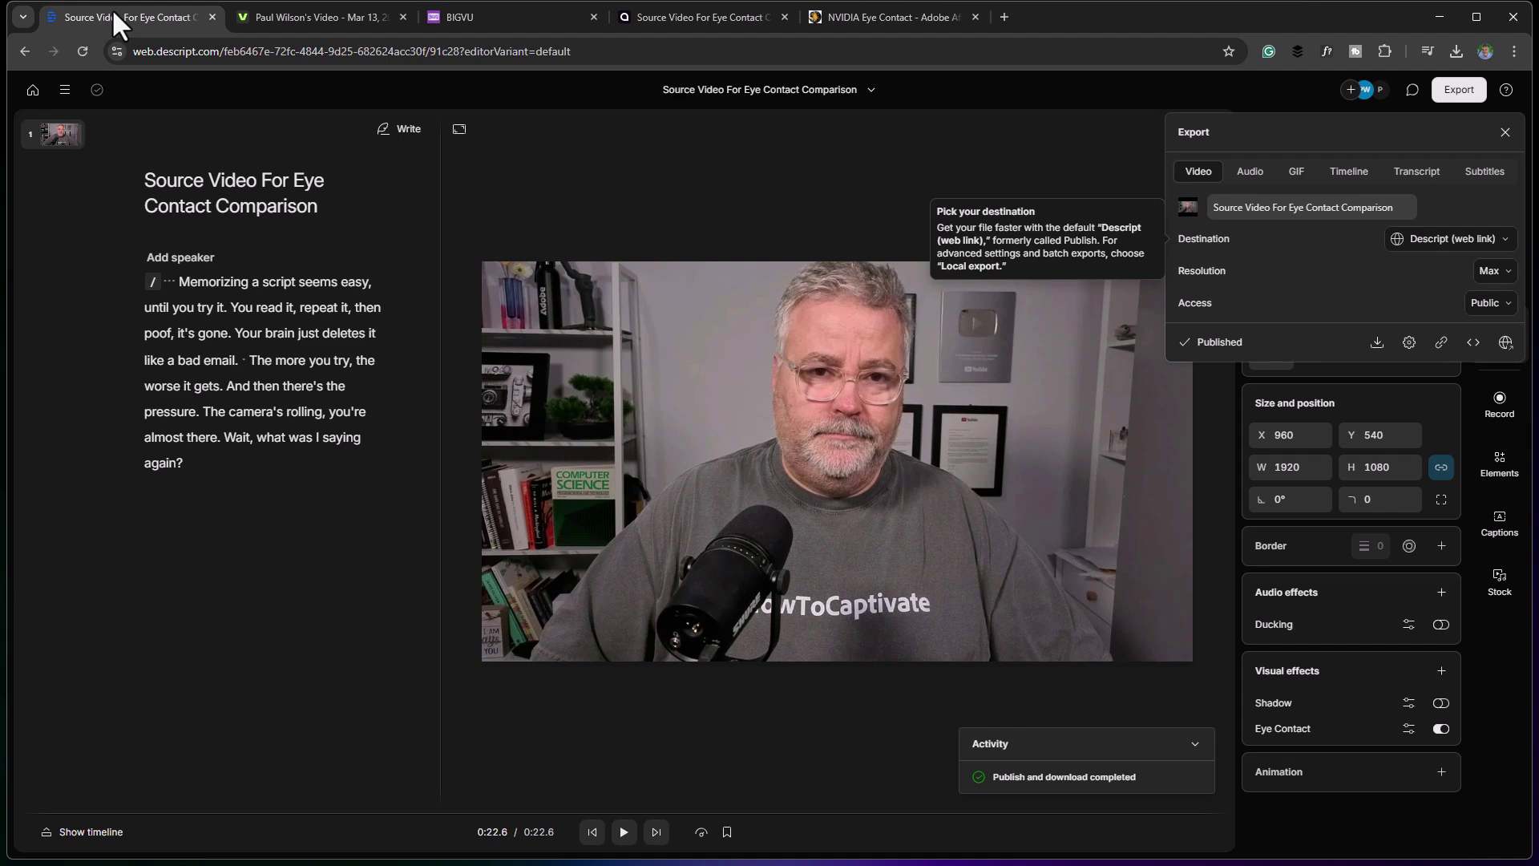
{"action": "left_click", "coordinate": [612, 826]}
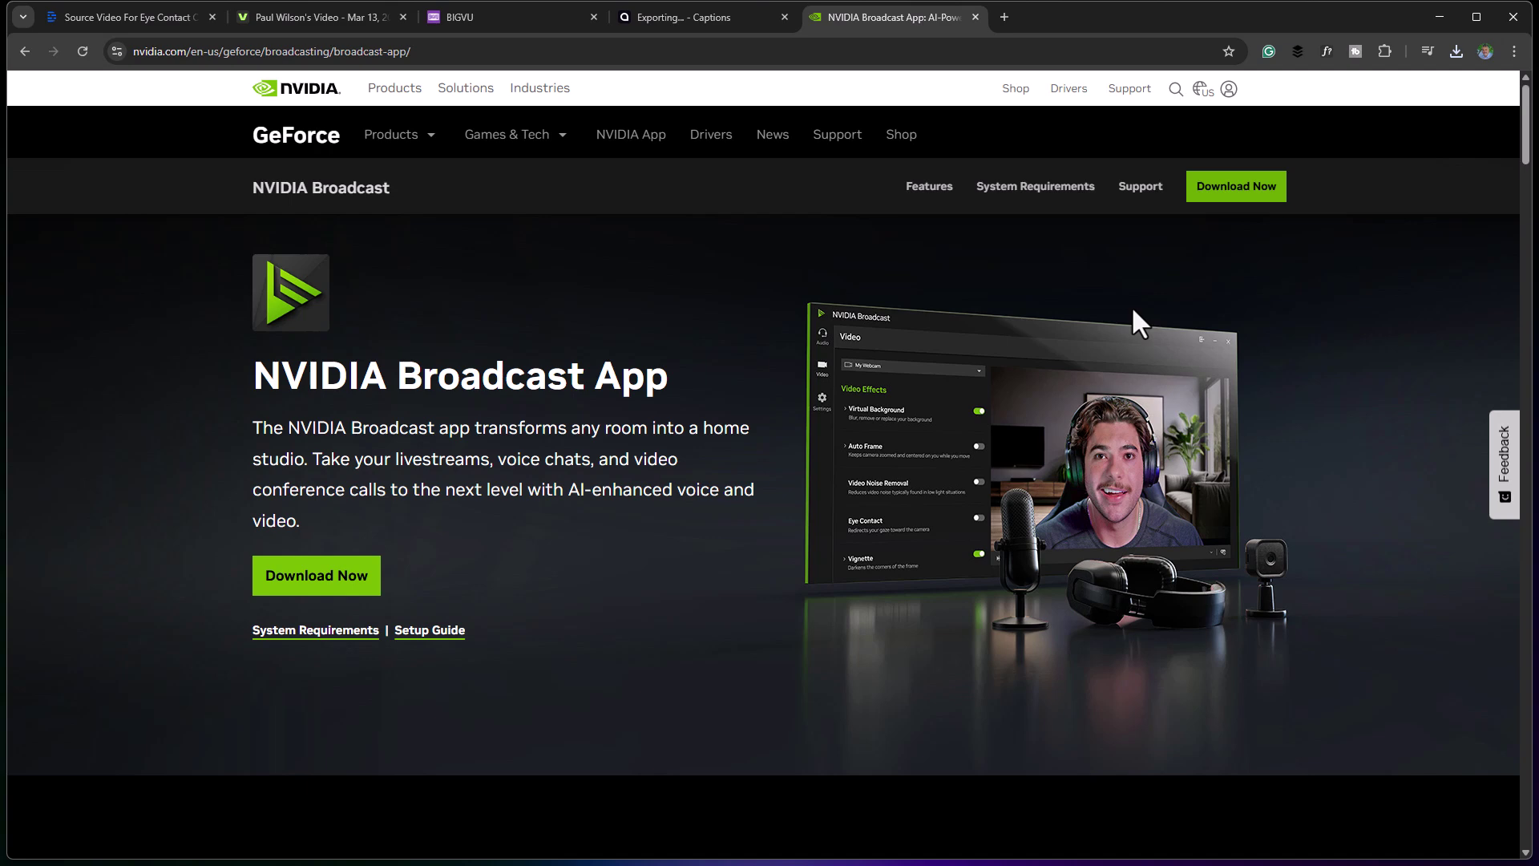